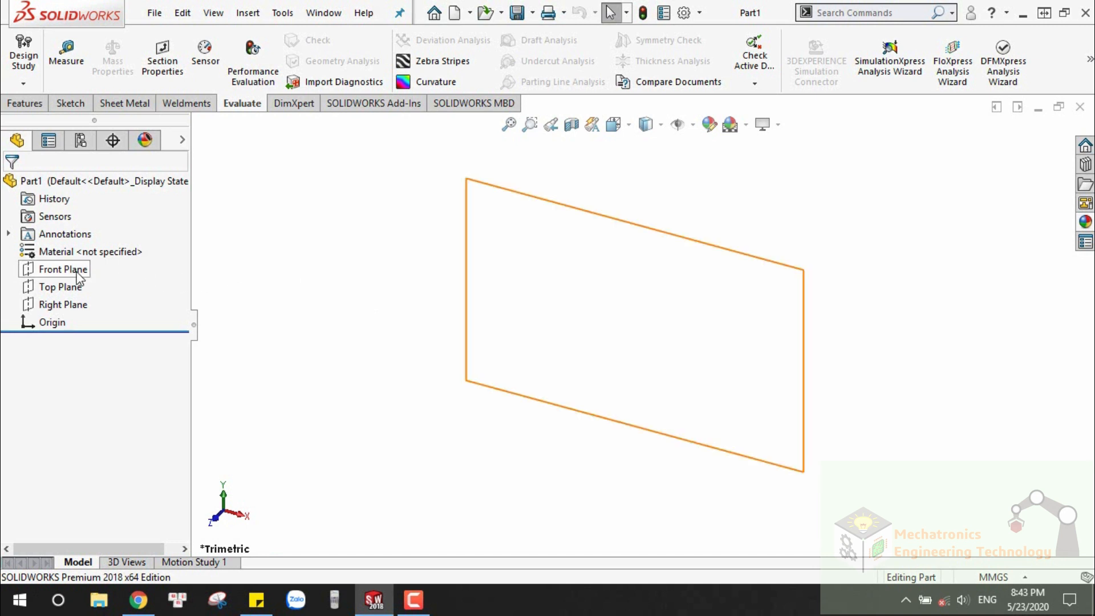
# Step: Start a sketch on the Top Plane and insert the picture quataocandolathuonghieuquenthuoc as a sketch picture
pyautogui.click(59, 288)
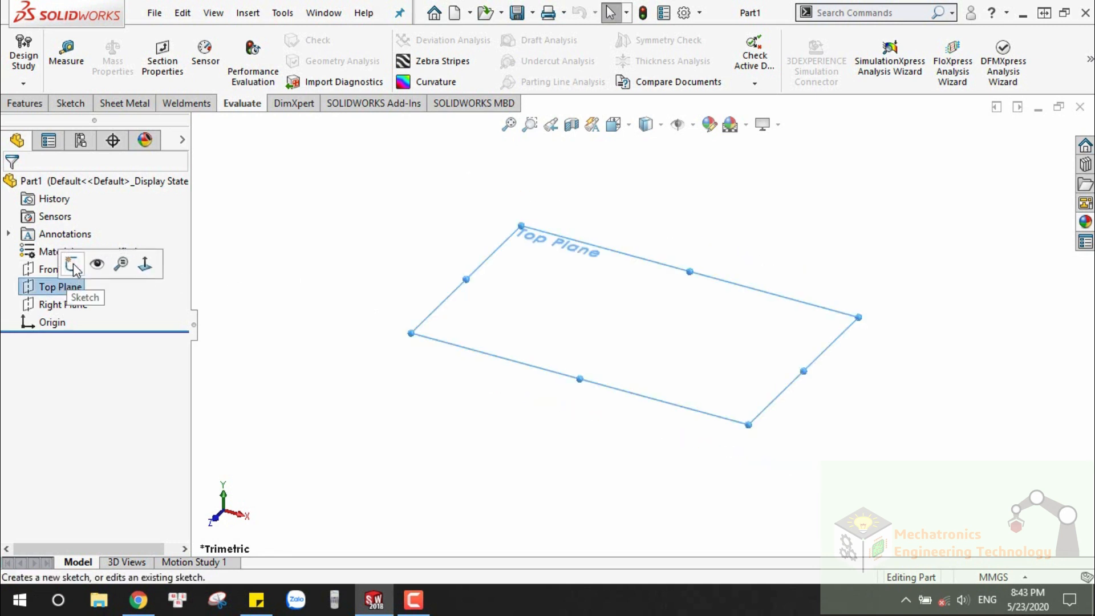
pyautogui.click(71, 265)
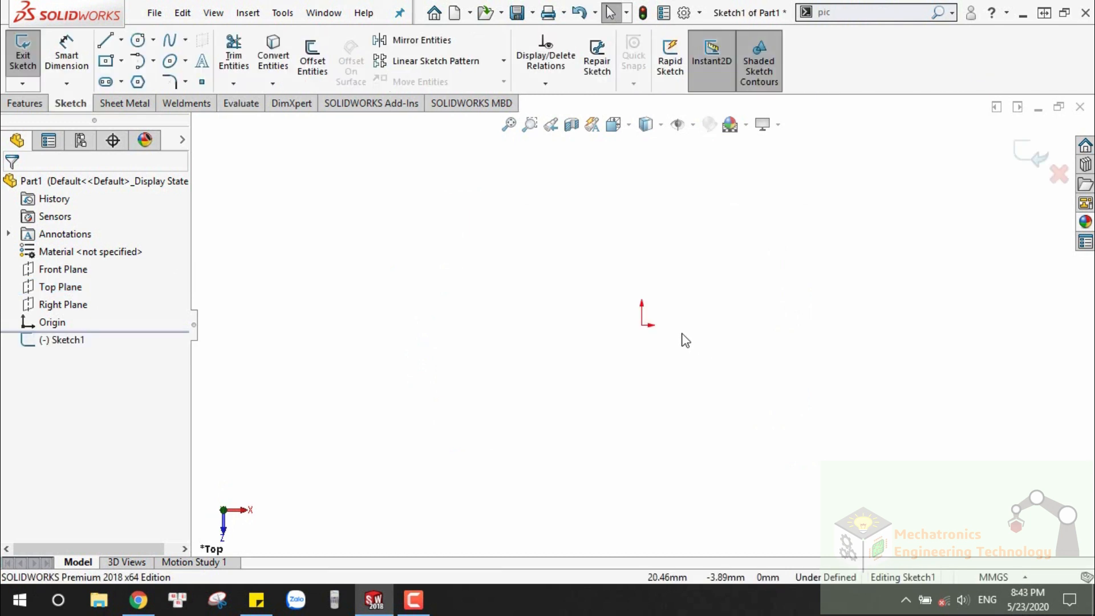
pyautogui.click(282, 14)
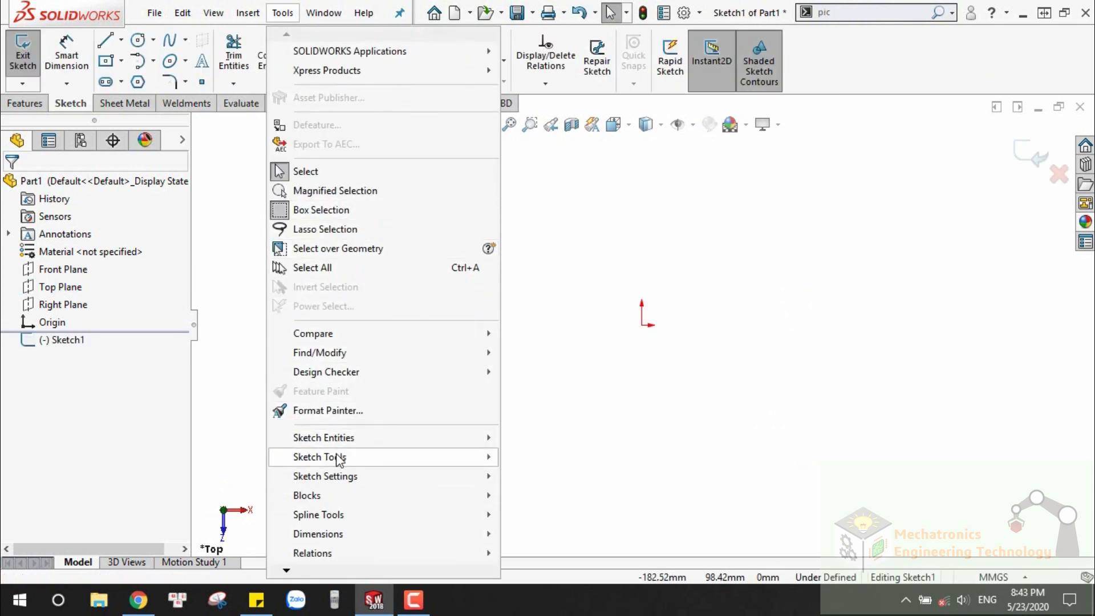
pyautogui.moveTo(351, 459)
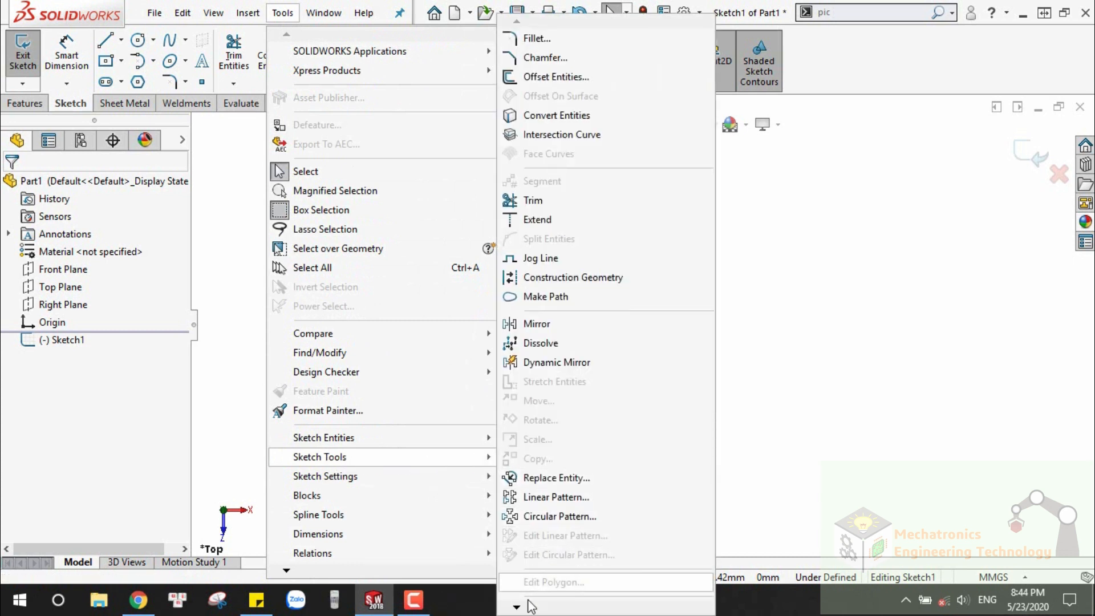
pyautogui.moveTo(516, 607)
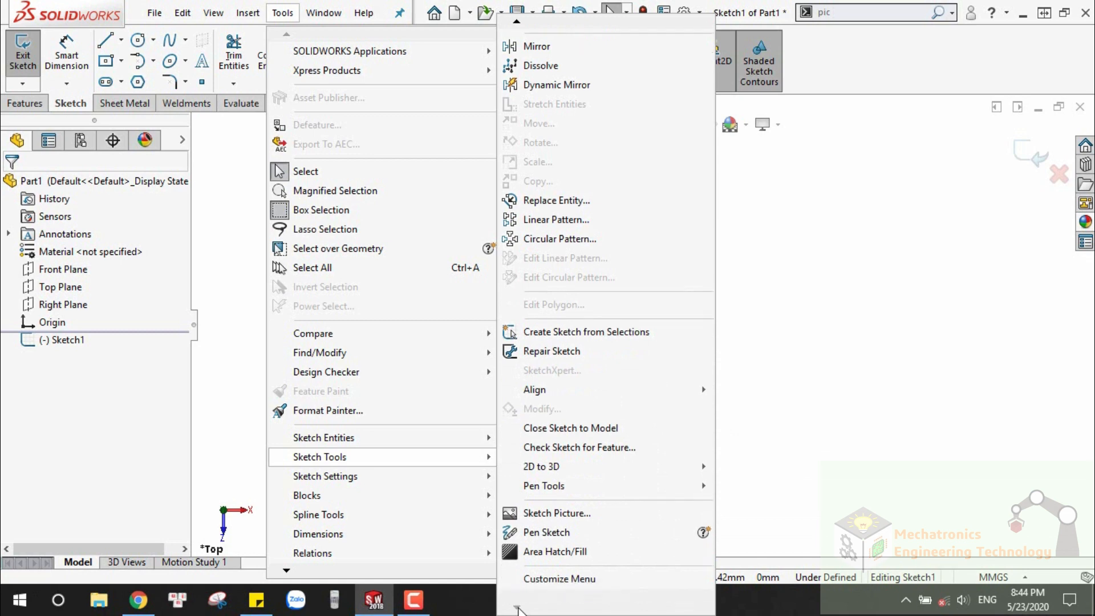
pyautogui.click(564, 518)
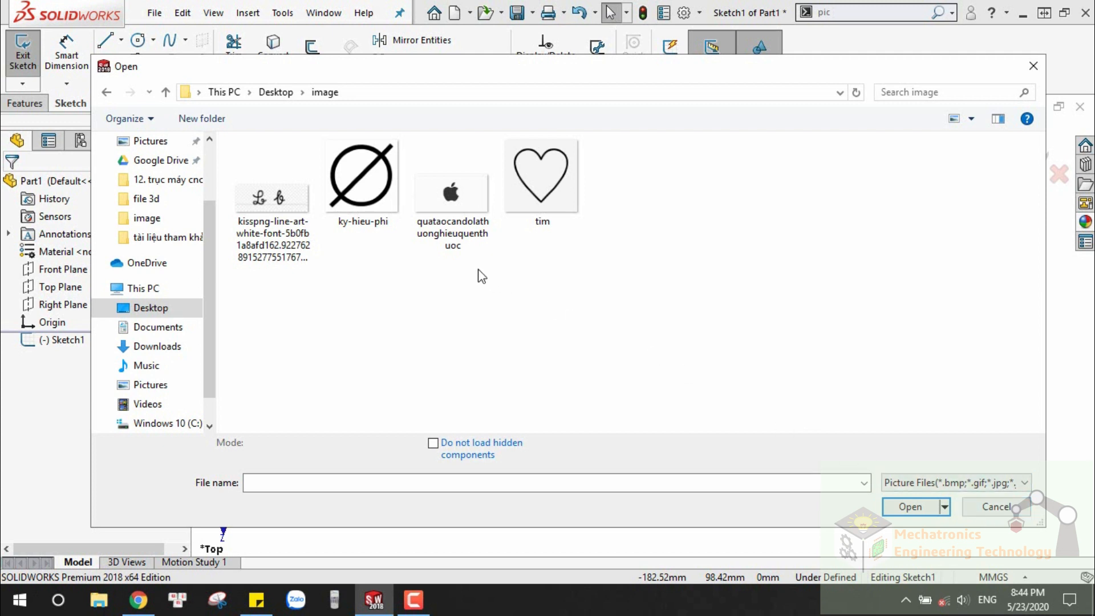
pyautogui.click(460, 199)
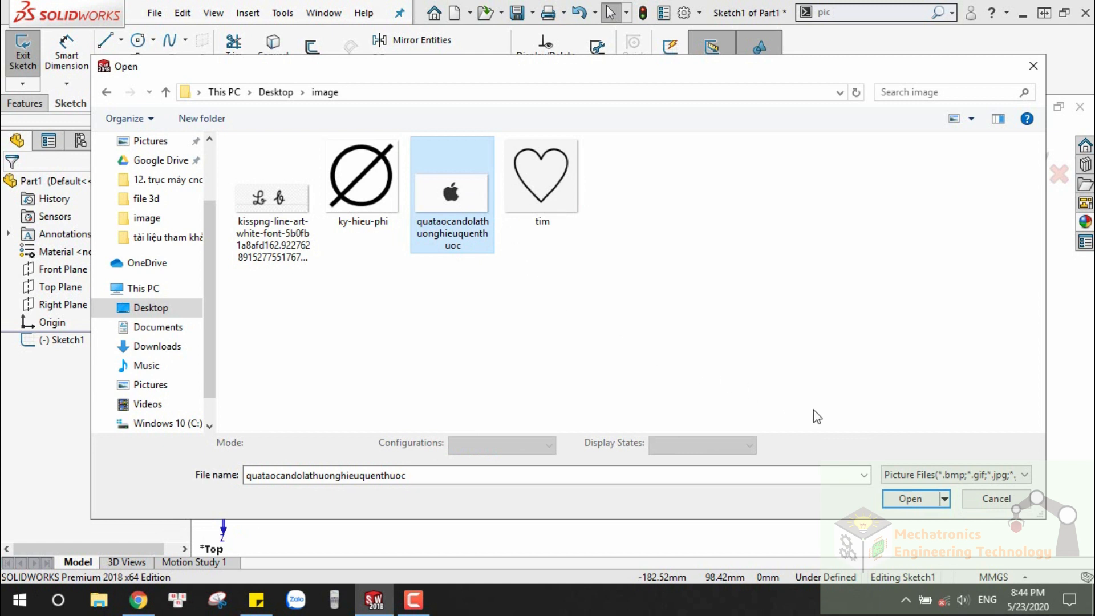
pyautogui.click(909, 499)
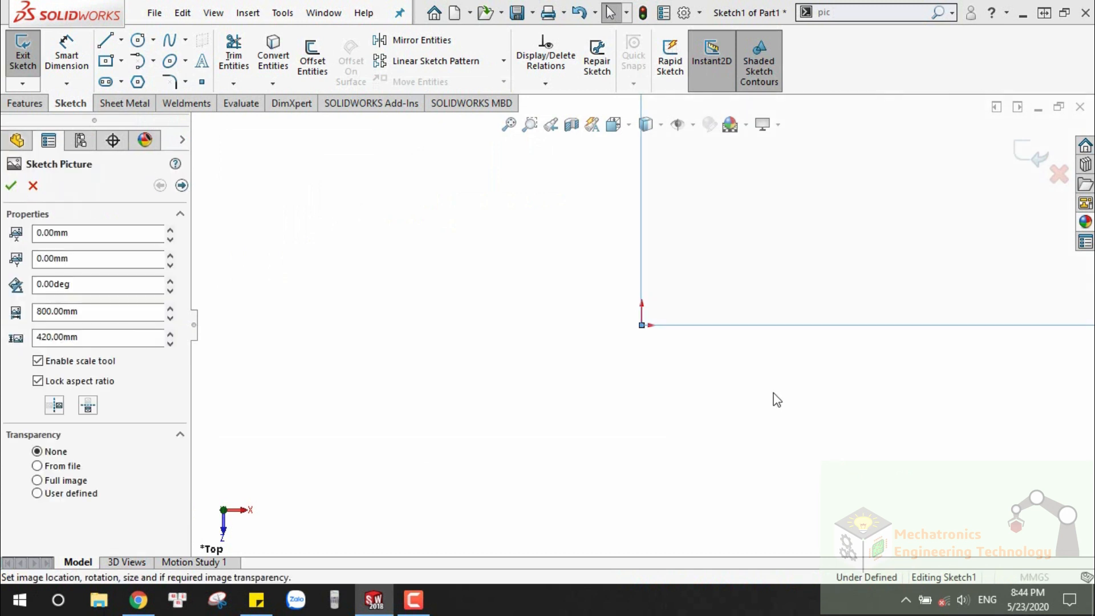
# Step: Trace the apple logo and its leaf using a rectangular selection drawn around them in the sketch picture
pyautogui.press('f')
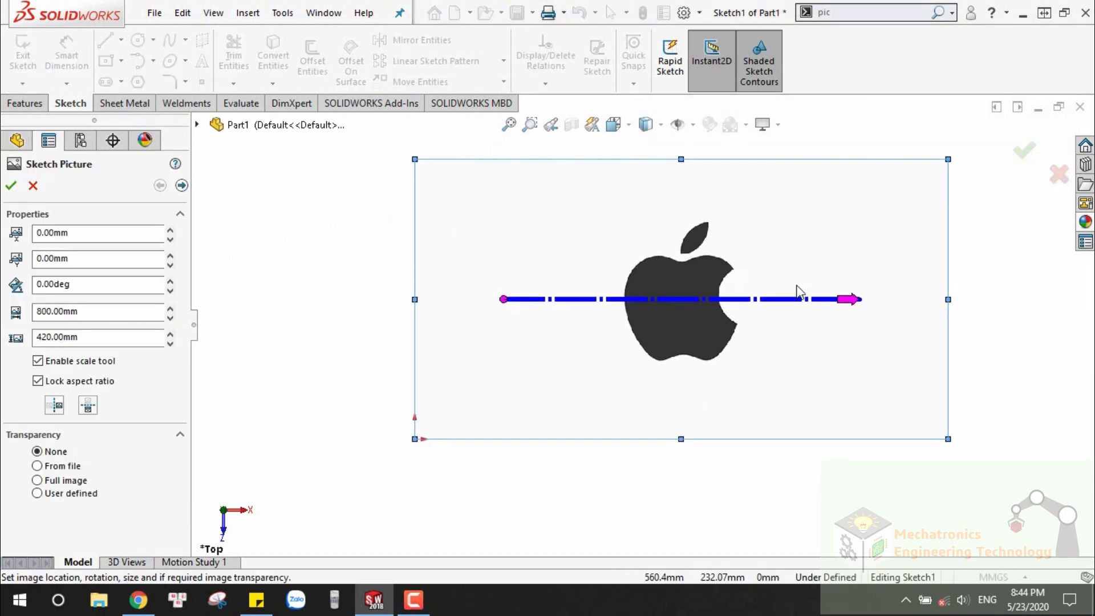
pyautogui.click(181, 186)
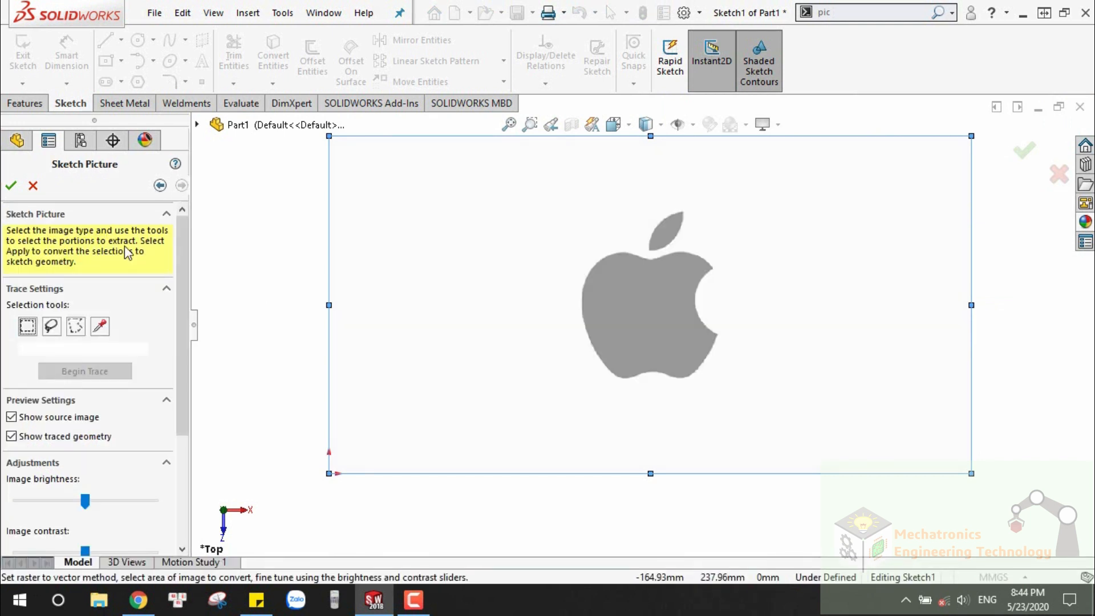
pyautogui.click(29, 329)
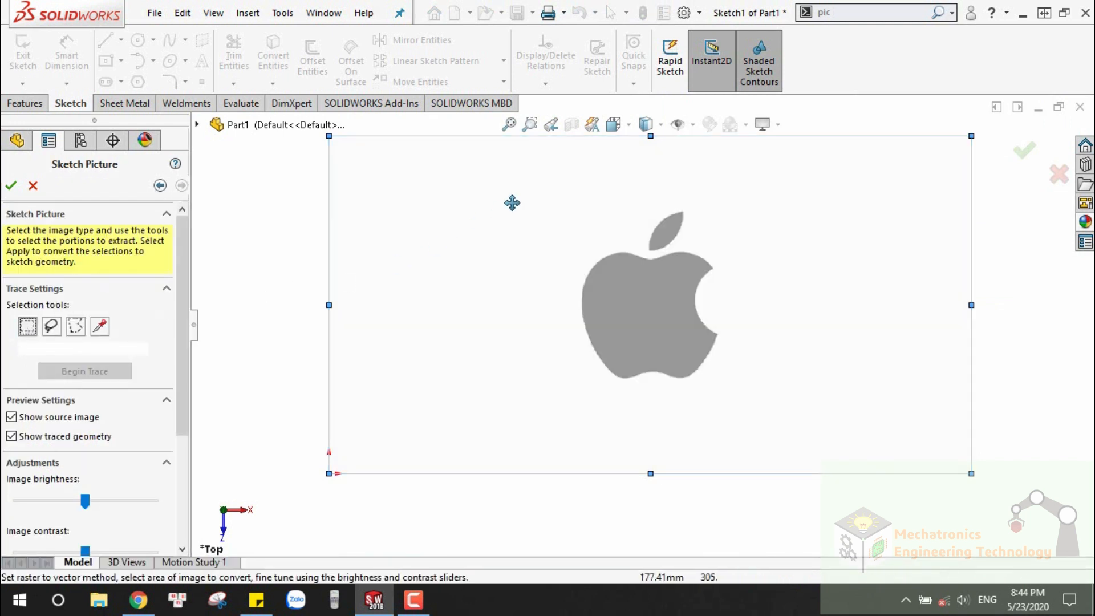
pyautogui.moveTo(516, 181); pyautogui.dragTo(773, 430)
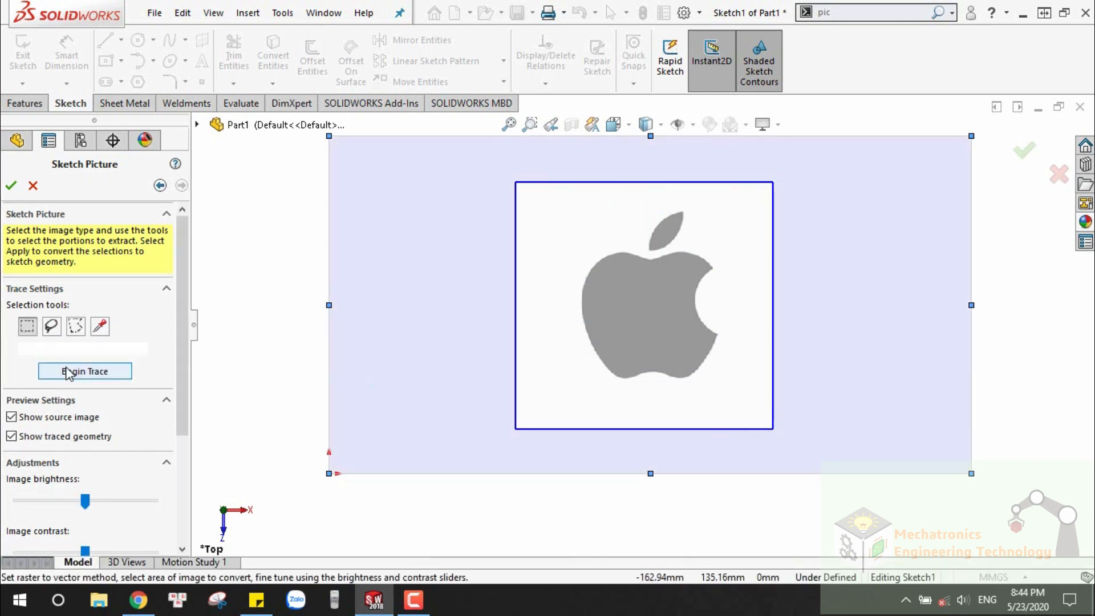
pyautogui.click(86, 372)
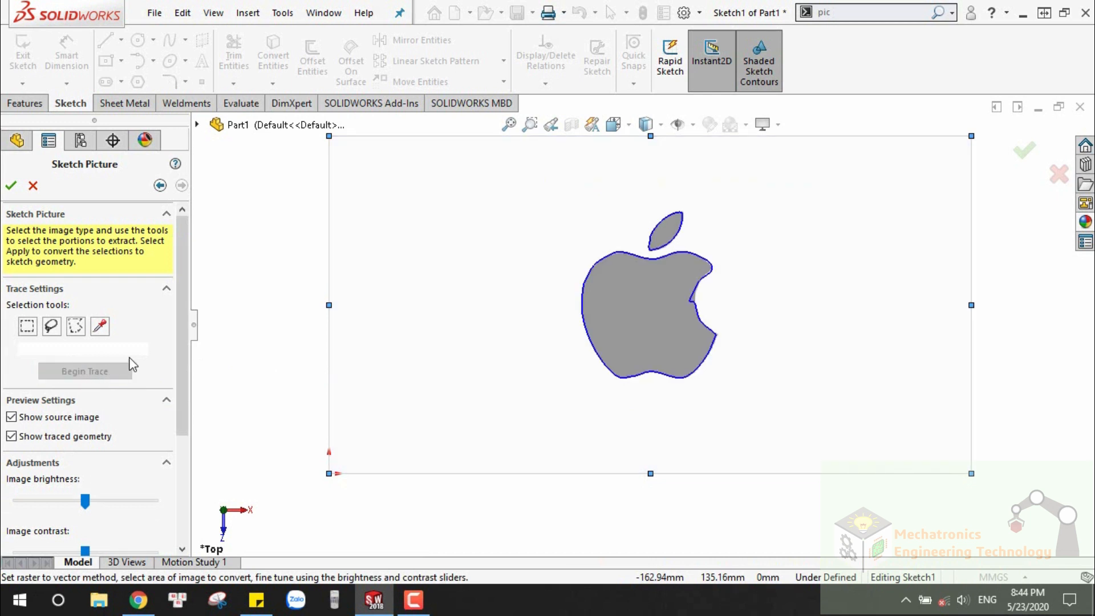
# Step: Lower the trace's color tolerance to its minimum and try different recognition tolerances, ending at the minimum
pyautogui.moveTo(178, 304); pyautogui.dragTo(183, 400)
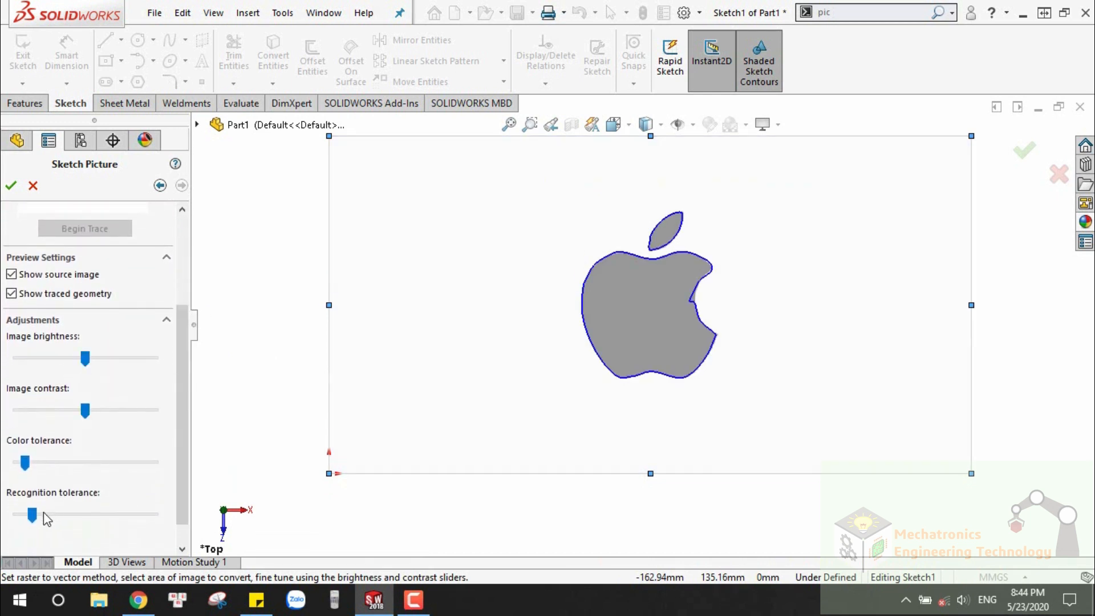
pyautogui.moveTo(34, 514); pyautogui.dragTo(68, 516)
pyautogui.click(24, 462)
pyautogui.moveTo(24, 461); pyautogui.dragTo(4, 467)
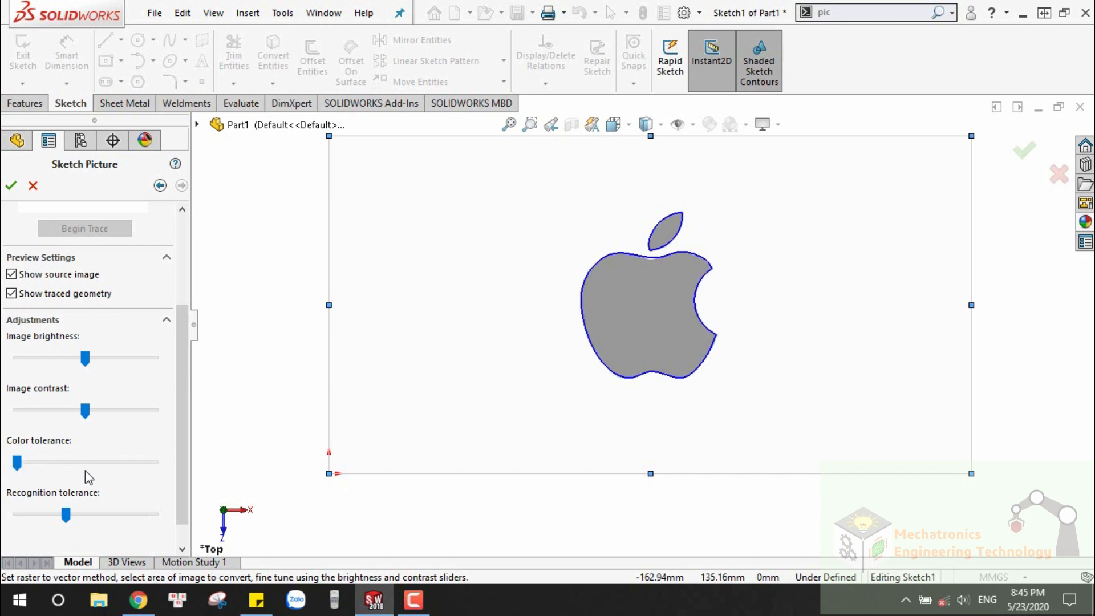
pyautogui.moveTo(74, 513)
pyautogui.mouseDown()
pyautogui.moveTo(165, 508)
pyautogui.moveTo(2, 511)
pyautogui.mouseUp()
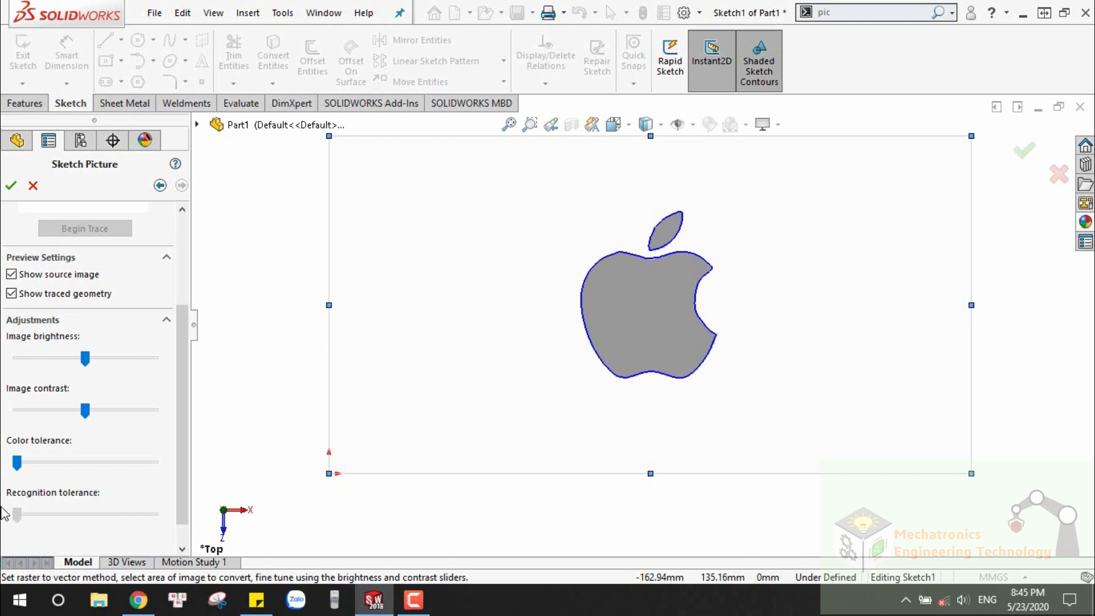
# Step: Raise the image brightness slightly and lower the image contrast slightly for the apple trace
pyautogui.moveTo(94, 361)
pyautogui.mouseDown()
pyautogui.moveTo(174, 362)
pyautogui.moveTo(5, 360)
pyautogui.moveTo(3, 373)
pyautogui.moveTo(89, 355)
pyautogui.mouseUp()
pyautogui.moveTo(86, 413)
pyautogui.mouseDown()
pyautogui.moveTo(102, 413)
pyautogui.moveTo(82, 409)
pyautogui.mouseUp()
pyautogui.scroll(-5, 643, 276)
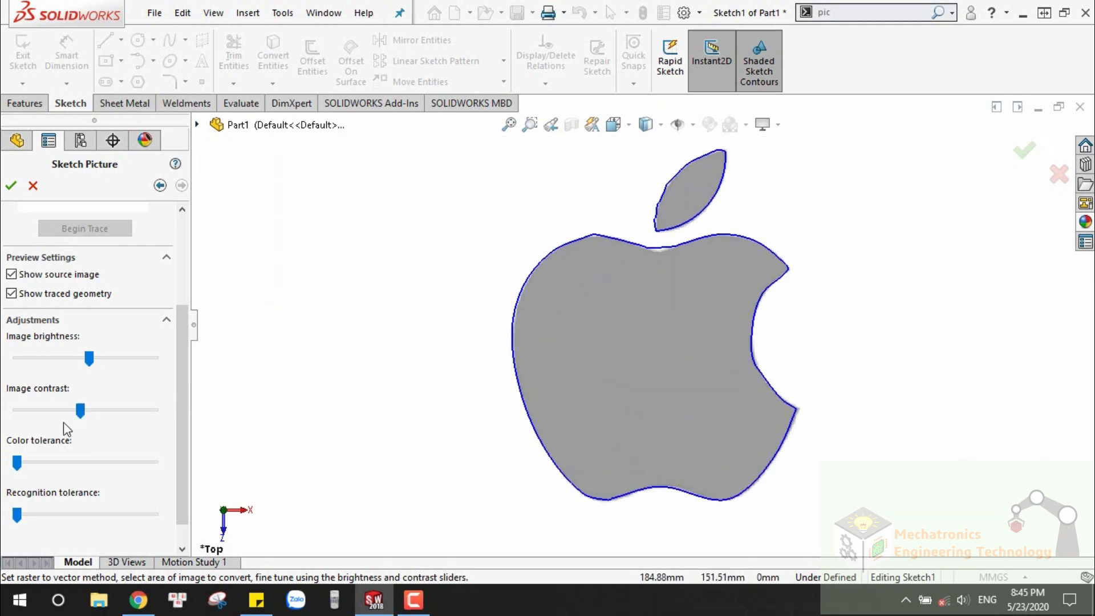
# Step: Raise the recognition tolerance to about a quarter of its range, fine-tune the contrast and apply the apple trace
pyautogui.moveTo(22, 510); pyautogui.dragTo(56, 516)
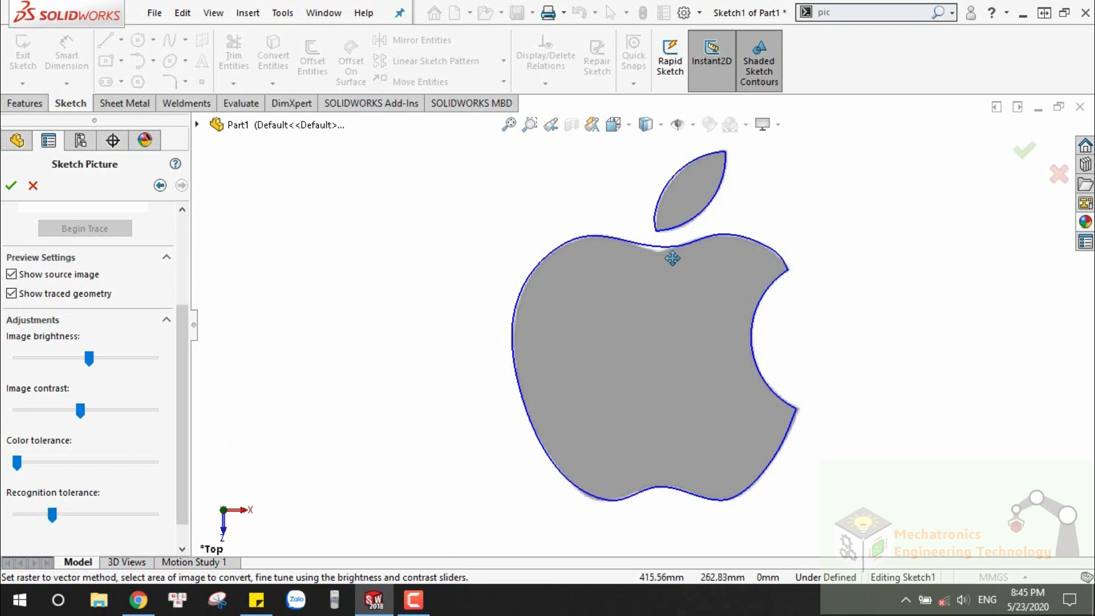
pyautogui.moveTo(16, 462)
pyautogui.mouseDown()
pyautogui.moveTo(25, 462)
pyautogui.moveTo(9, 465)
pyautogui.mouseUp()
pyautogui.moveTo(52, 512)
pyautogui.mouseDown()
pyautogui.moveTo(114, 512)
pyautogui.moveTo(17, 511)
pyautogui.moveTo(79, 515)
pyautogui.moveTo(49, 508)
pyautogui.mouseUp()
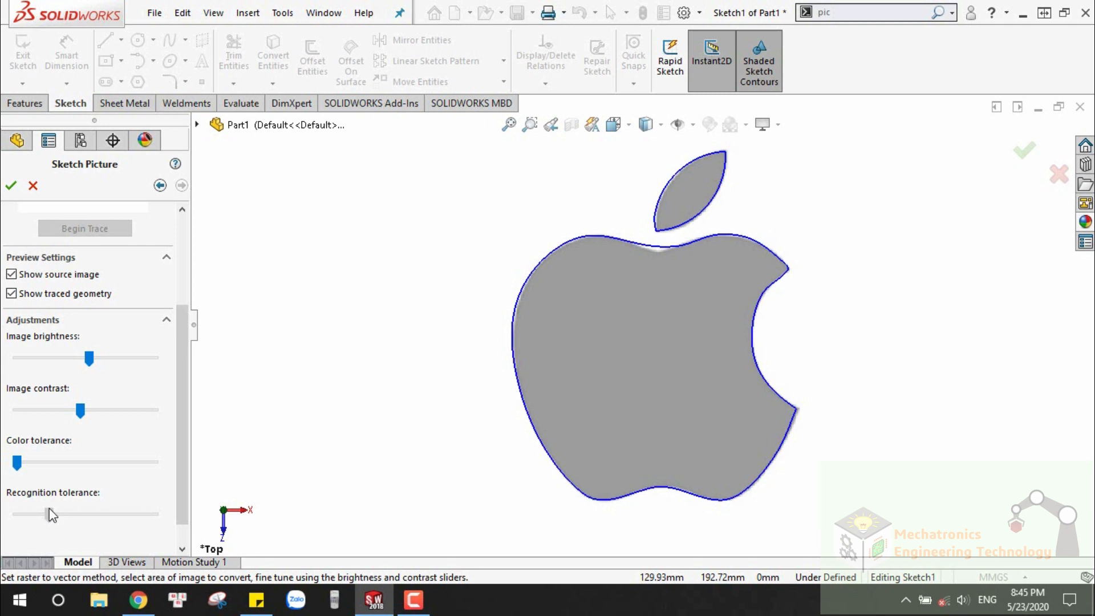
pyautogui.moveTo(76, 419)
pyautogui.mouseDown()
pyautogui.moveTo(92, 418)
pyautogui.moveTo(71, 418)
pyautogui.mouseUp()
pyautogui.doubleClick(1025, 150)
# Step: Extrude the traced apple and leaf sketch as a blind boss with a depth of 10 mm
pyautogui.click(634, 279)
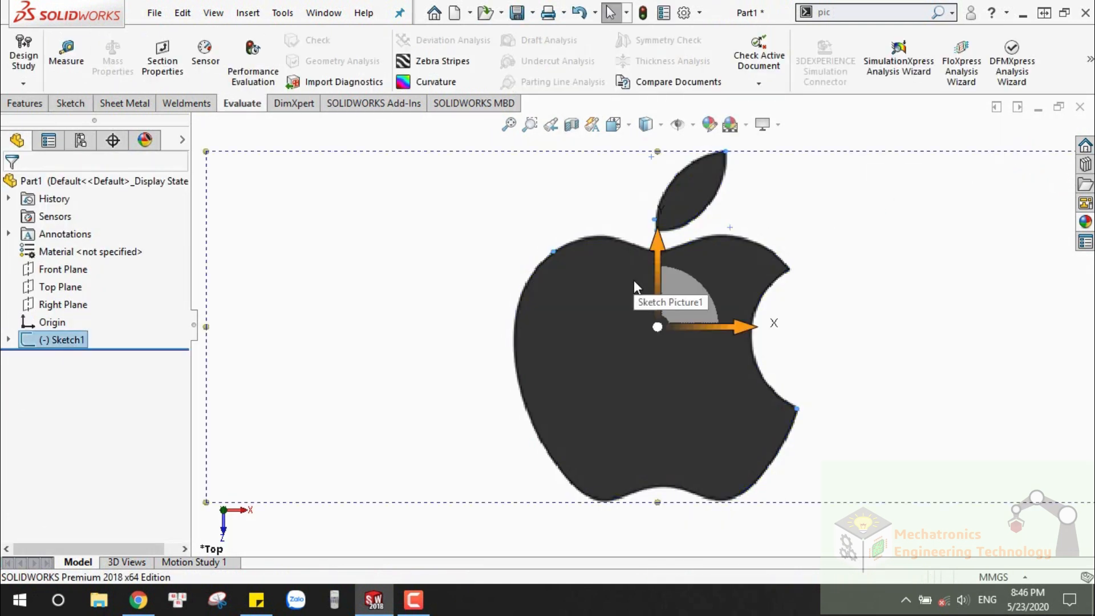
pyautogui.click(26, 104)
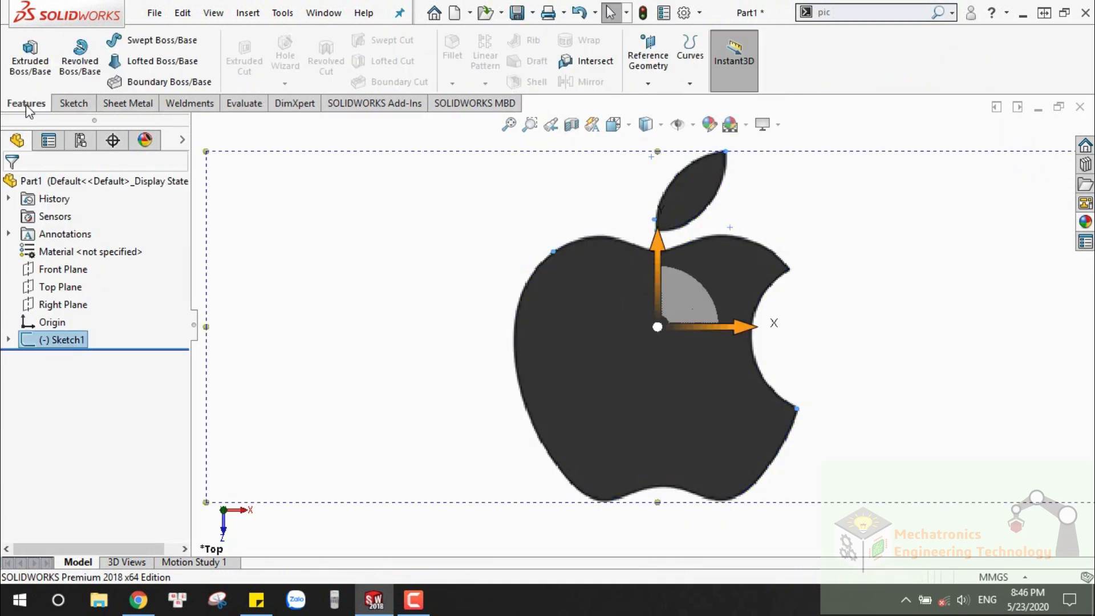
pyautogui.click(25, 62)
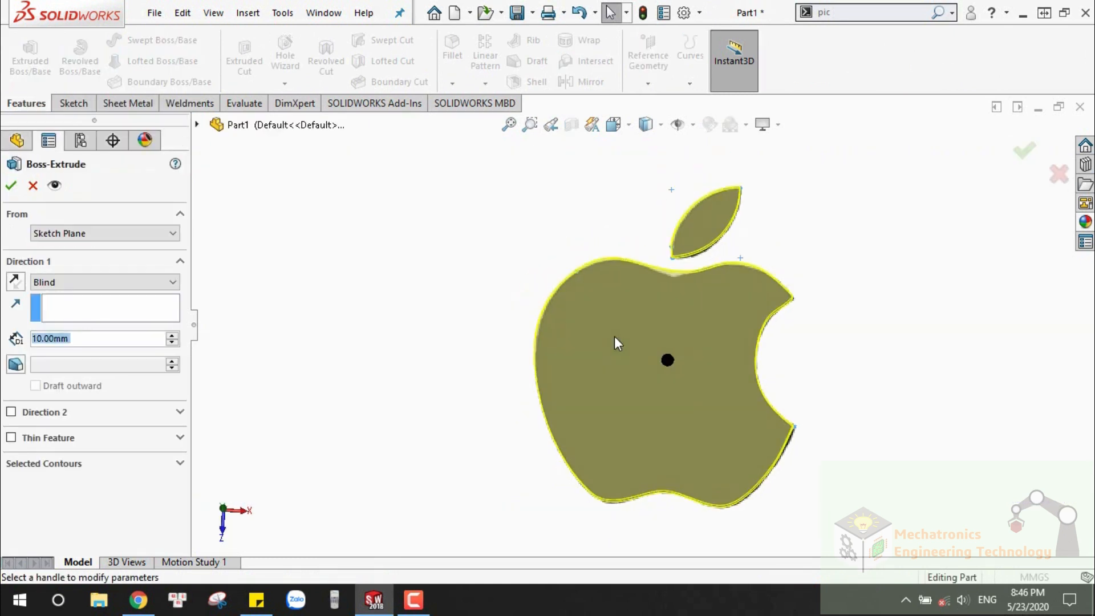
pyautogui.click(1023, 151)
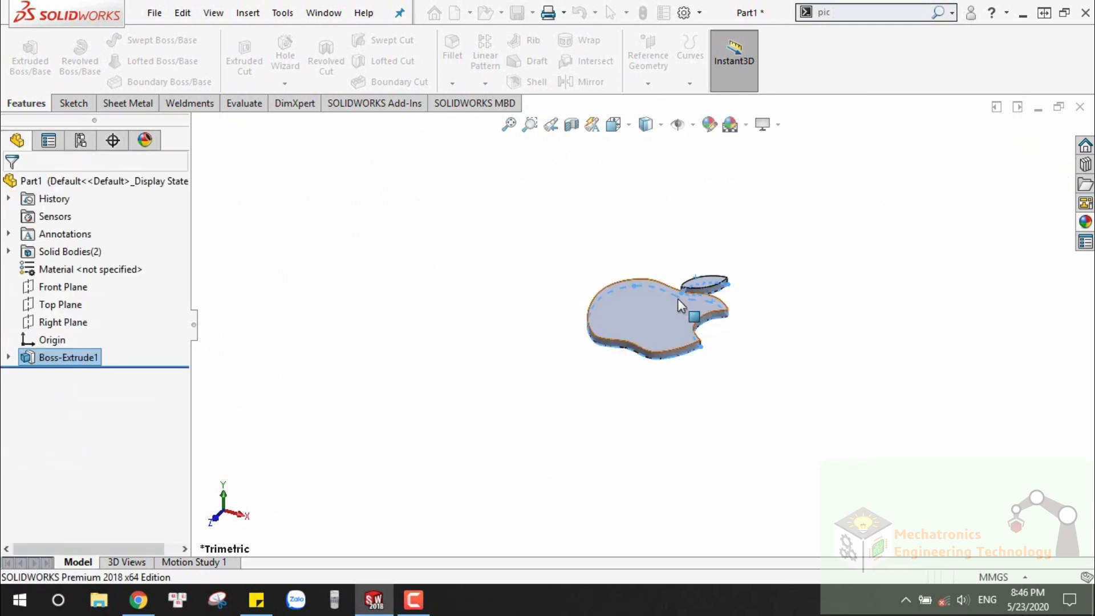
pyautogui.scroll(-2, 661, 297)
pyautogui.moveTo(661, 297); pyautogui.dragTo(627, 434, button='middle')
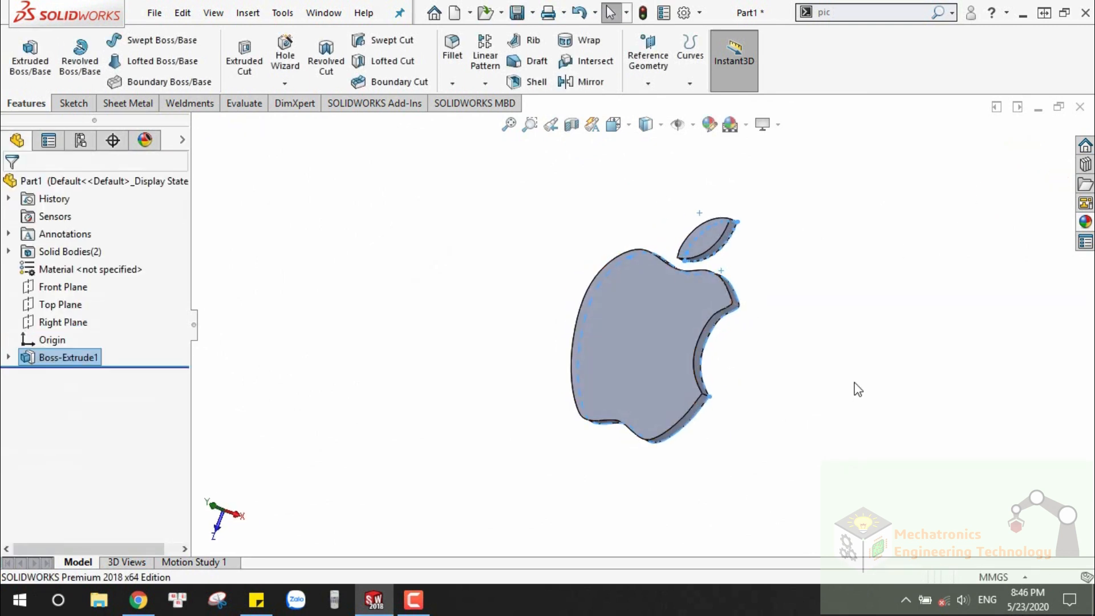
pyautogui.click(856, 389)
pyautogui.moveTo(752, 374); pyautogui.dragTo(800, 342, button='middle')
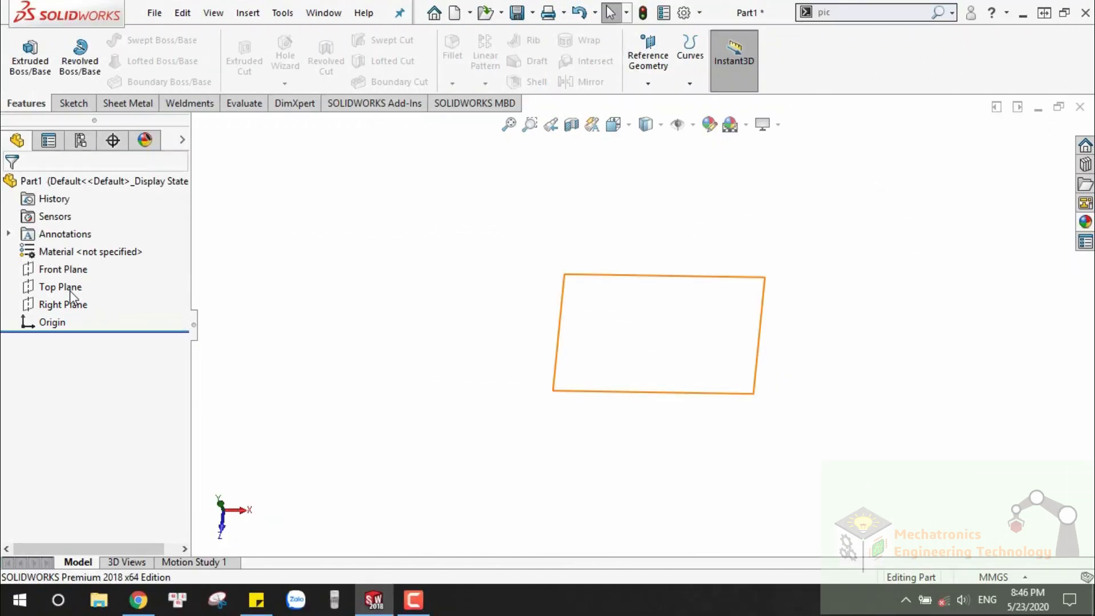
# Step: Start a new sketch on the Top Plane and insert the picture tim as a sketch picture
pyautogui.click(57, 287)
pyautogui.click(120, 264)
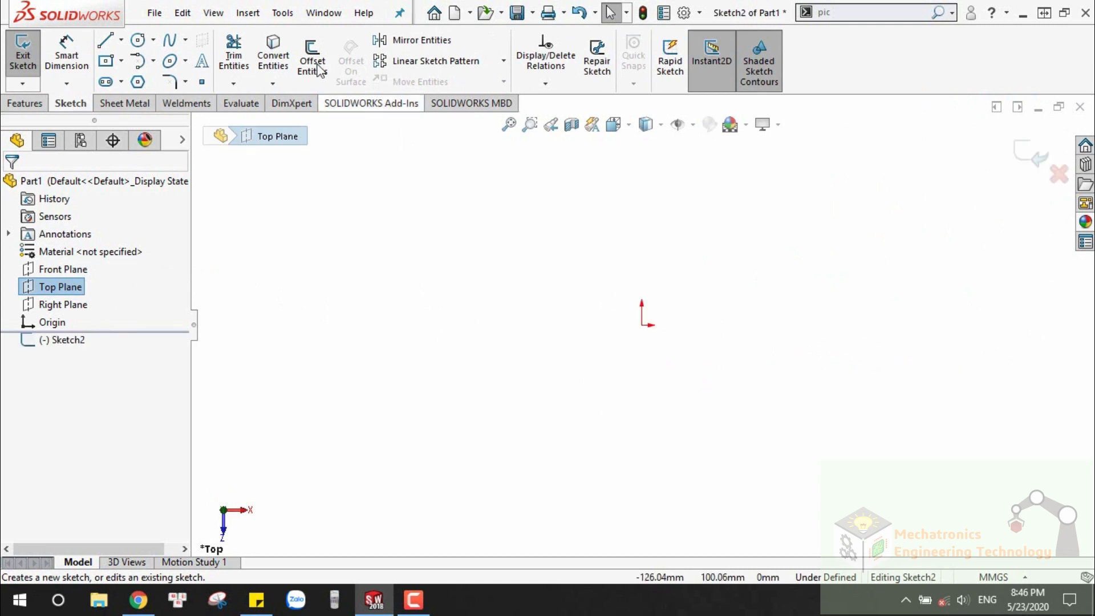
pyautogui.click(282, 13)
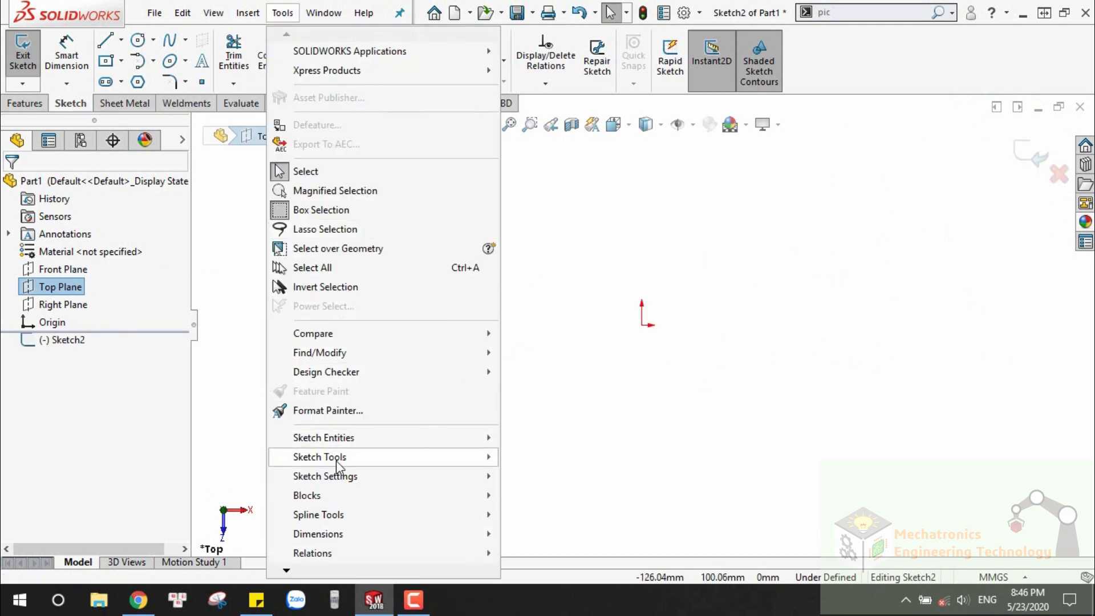
pyautogui.moveTo(336, 460)
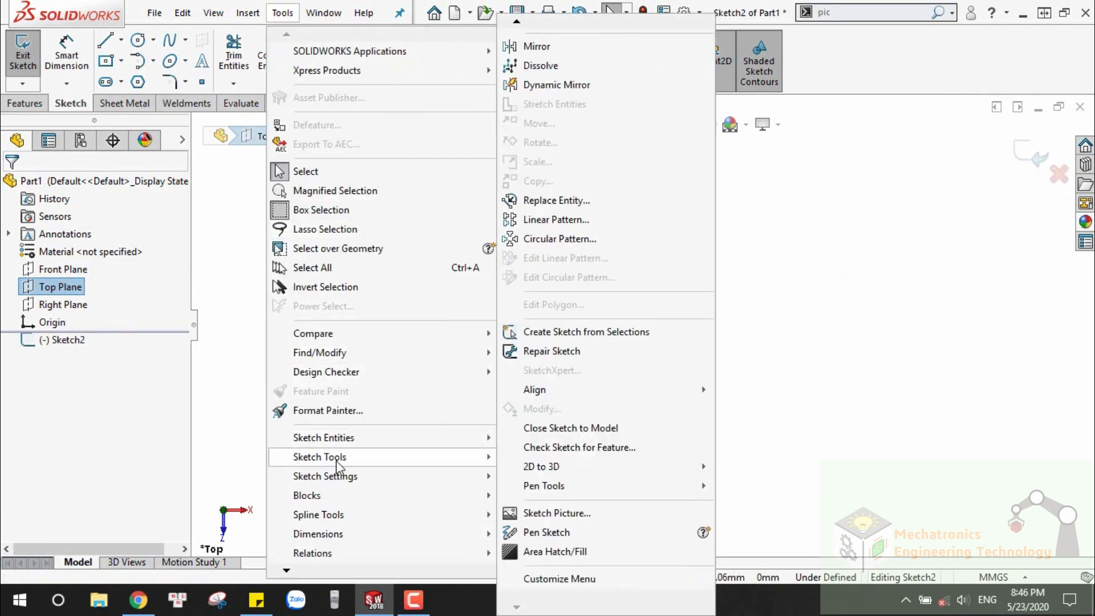
pyautogui.click(561, 516)
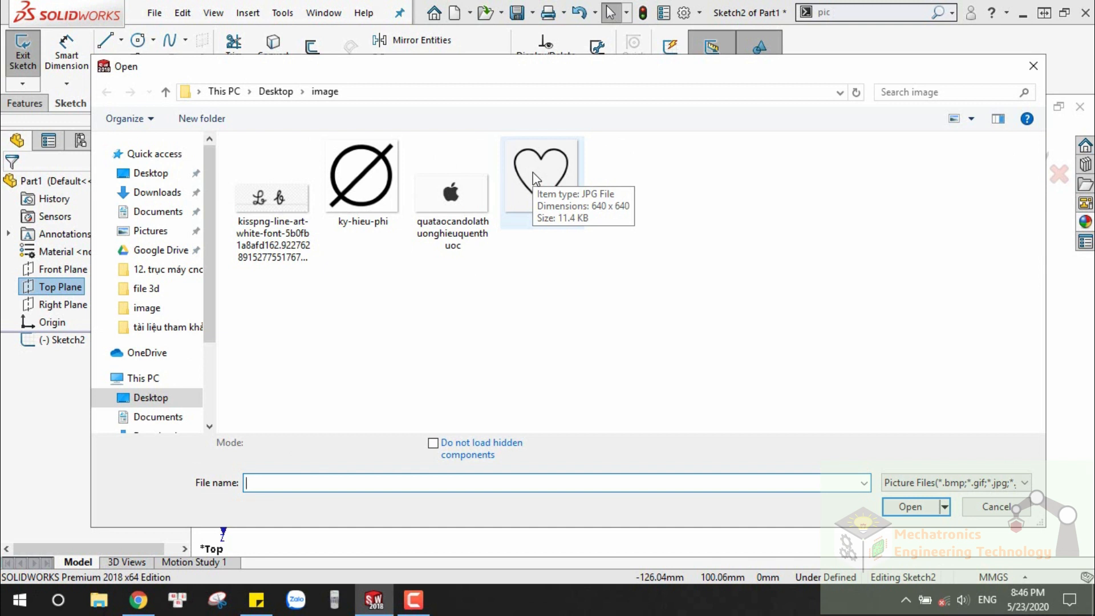
pyautogui.click(533, 173)
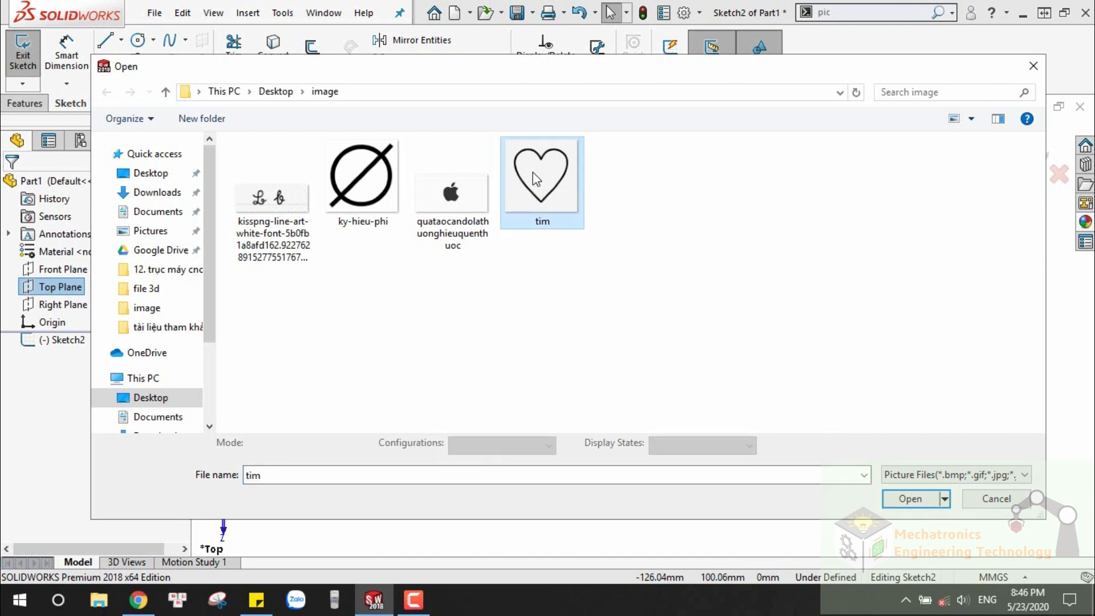
pyautogui.click(906, 500)
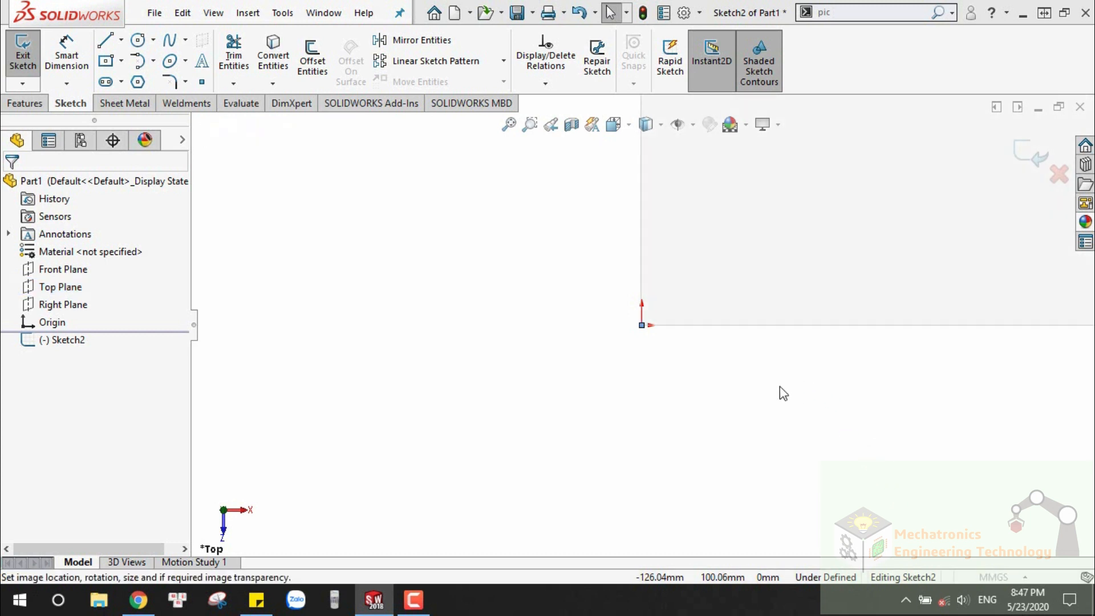
# Step: Enclose the whole heart with a freehand lasso selection on the trace page and begin the trace
pyautogui.scroll(4, 727, 376)
pyautogui.scroll(-4, 712, 243)
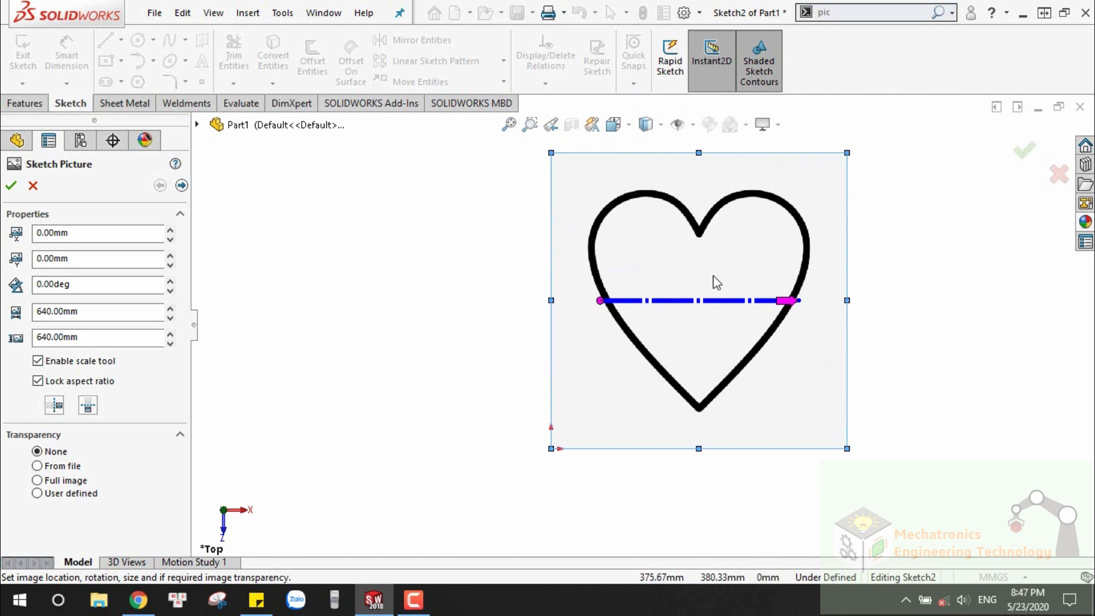
pyautogui.click(181, 185)
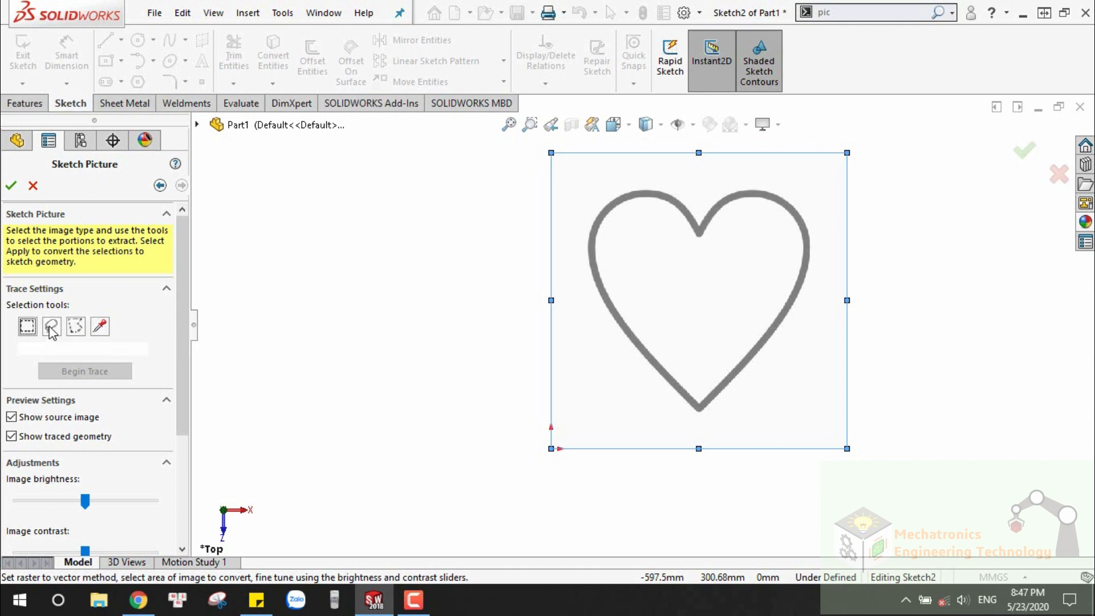
pyautogui.click(51, 327)
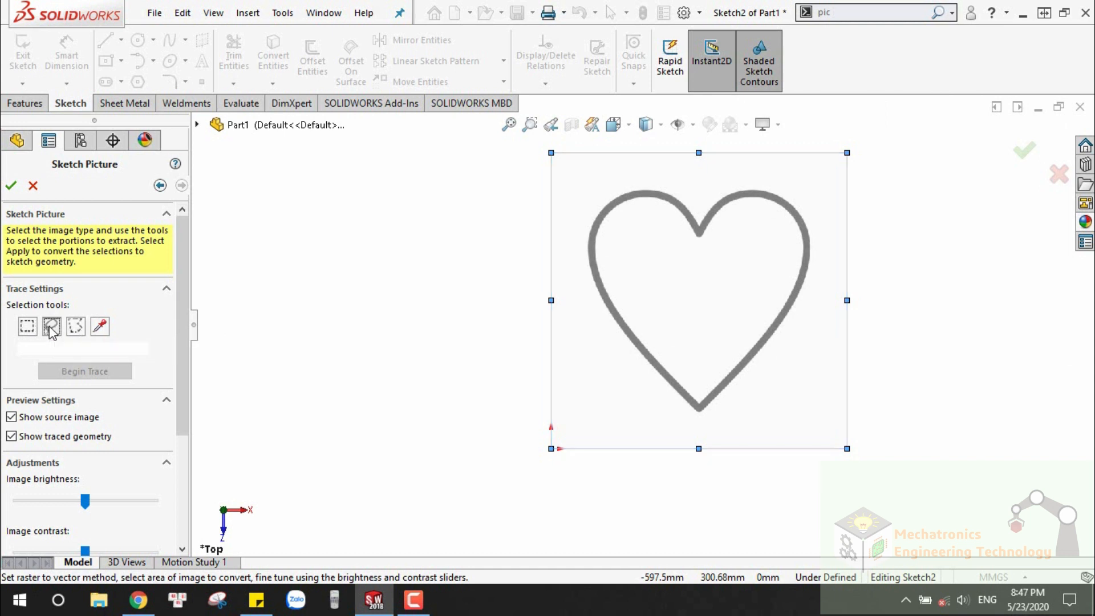
pyautogui.scroll(1, 591, 341)
pyautogui.moveTo(584, 204)
pyautogui.mouseDown()
pyautogui.moveTo(582, 262)
pyautogui.moveTo(606, 359)
pyautogui.moveTo(658, 399)
pyautogui.moveTo(707, 410)
pyautogui.moveTo(770, 387)
pyautogui.moveTo(796, 319)
pyautogui.moveTo(800, 207)
pyautogui.moveTo(734, 196)
pyautogui.moveTo(695, 213)
pyautogui.moveTo(601, 200)
pyautogui.moveTo(577, 214)
pyautogui.mouseUp()
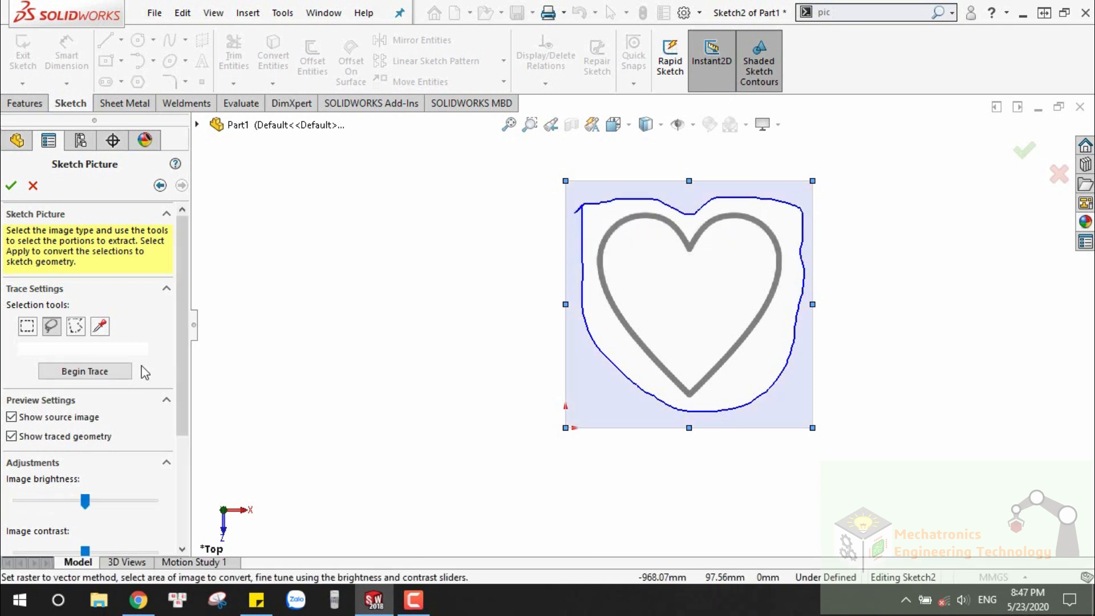
pyautogui.click(85, 371)
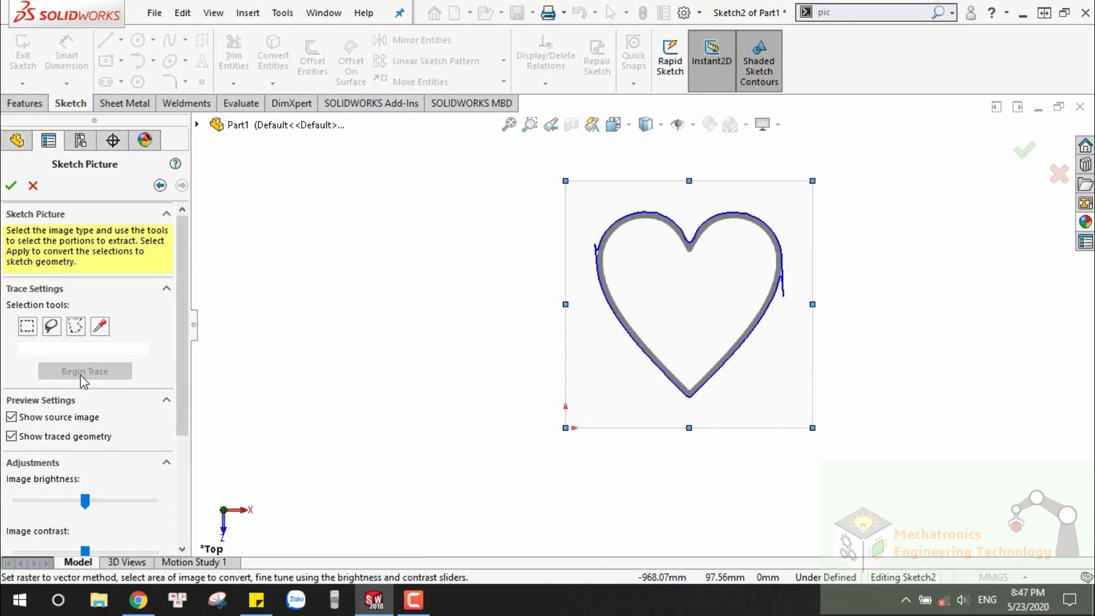
# Step: Raise image brightness to about three quarters, recognition tolerance to about a third and color tolerance to about two thirds, and accept the heart trace
pyautogui.scroll(-3, 722, 287)
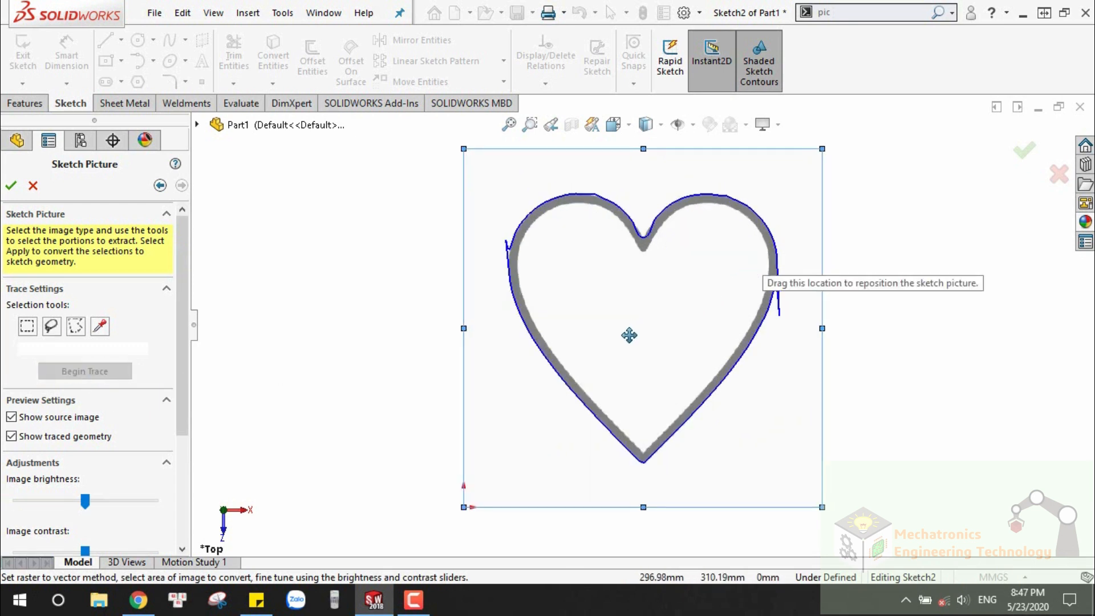
pyautogui.scroll(-5, 181, 313)
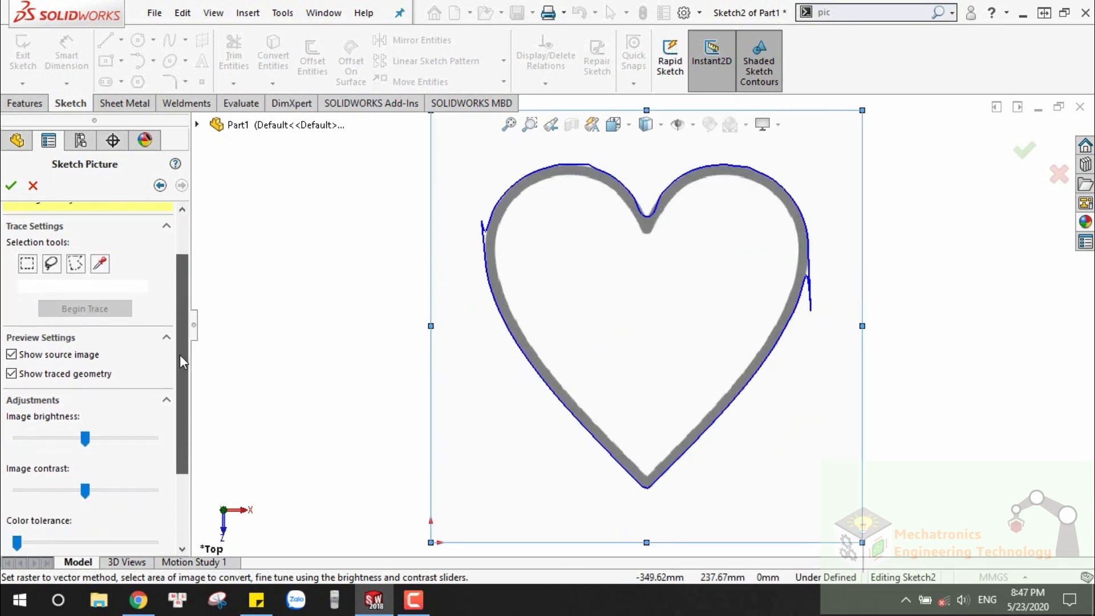
pyautogui.moveTo(85, 349); pyautogui.dragTo(117, 344)
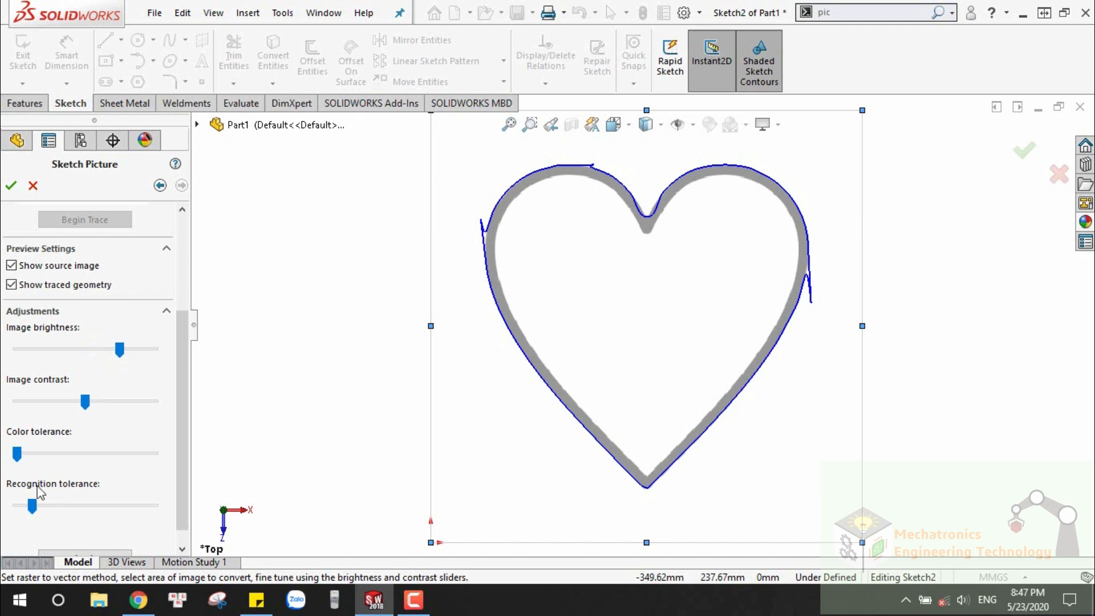
pyautogui.moveTo(32, 504); pyautogui.dragTo(59, 505)
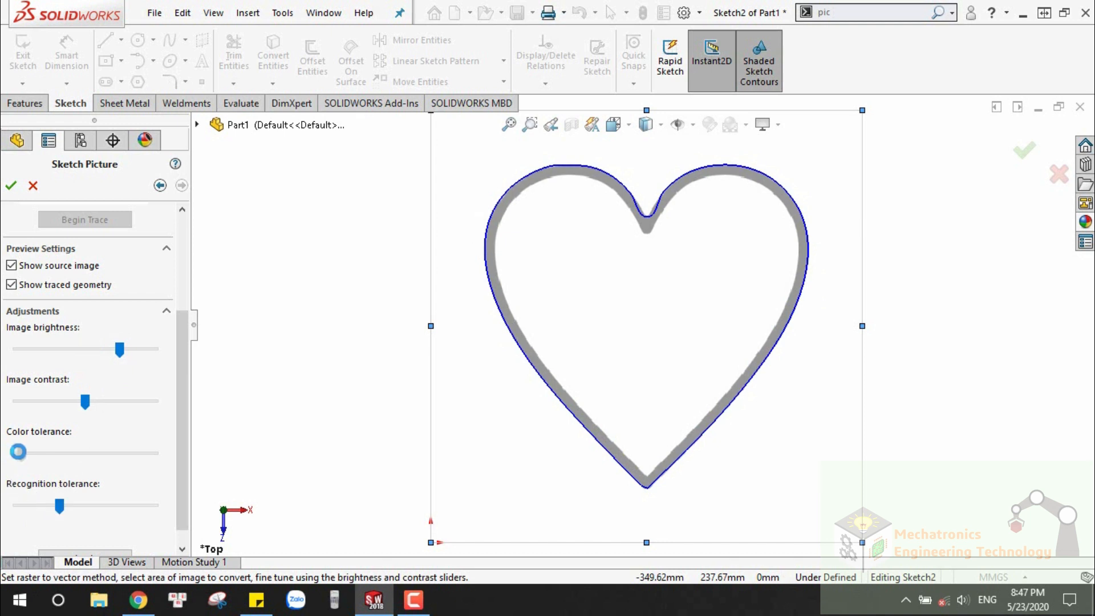
pyautogui.moveTo(28, 449); pyautogui.dragTo(109, 441)
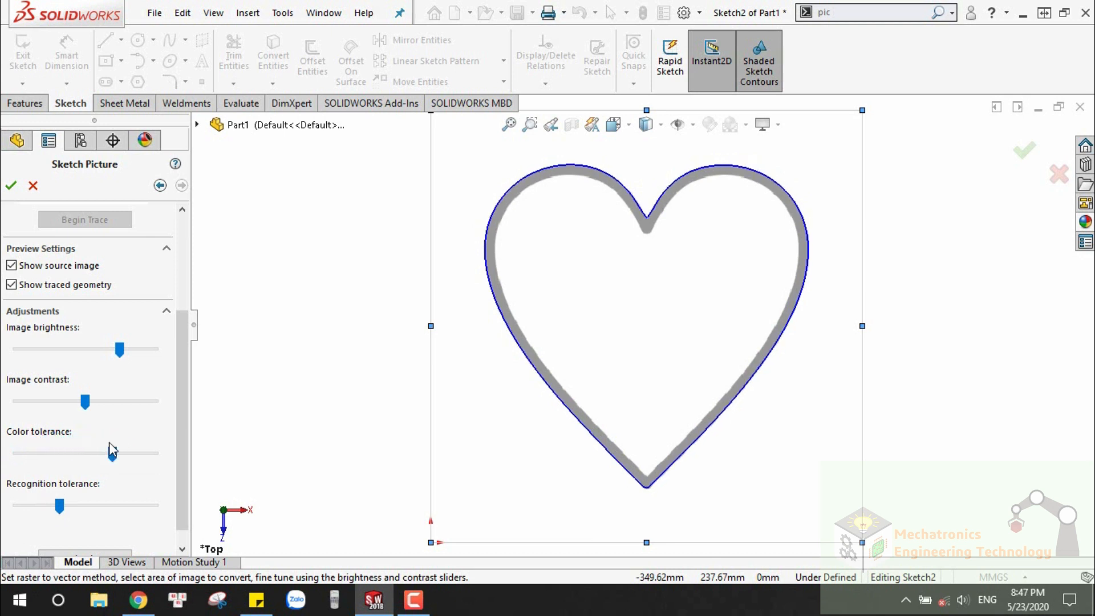
pyautogui.scroll(1, 650, 333)
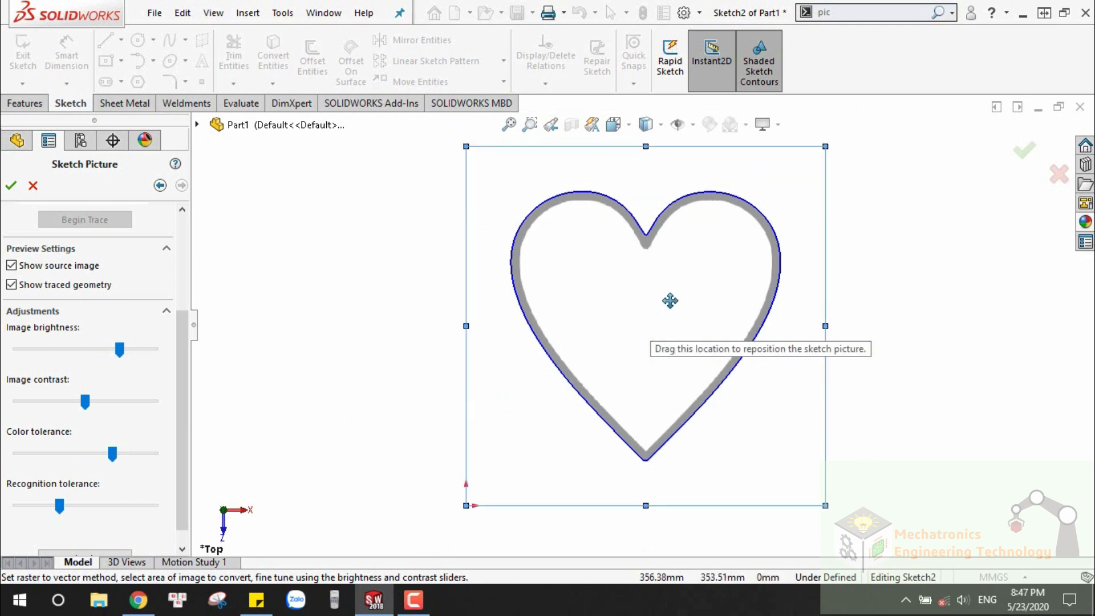
pyautogui.scroll(-1, 670, 300)
pyautogui.click(1024, 150)
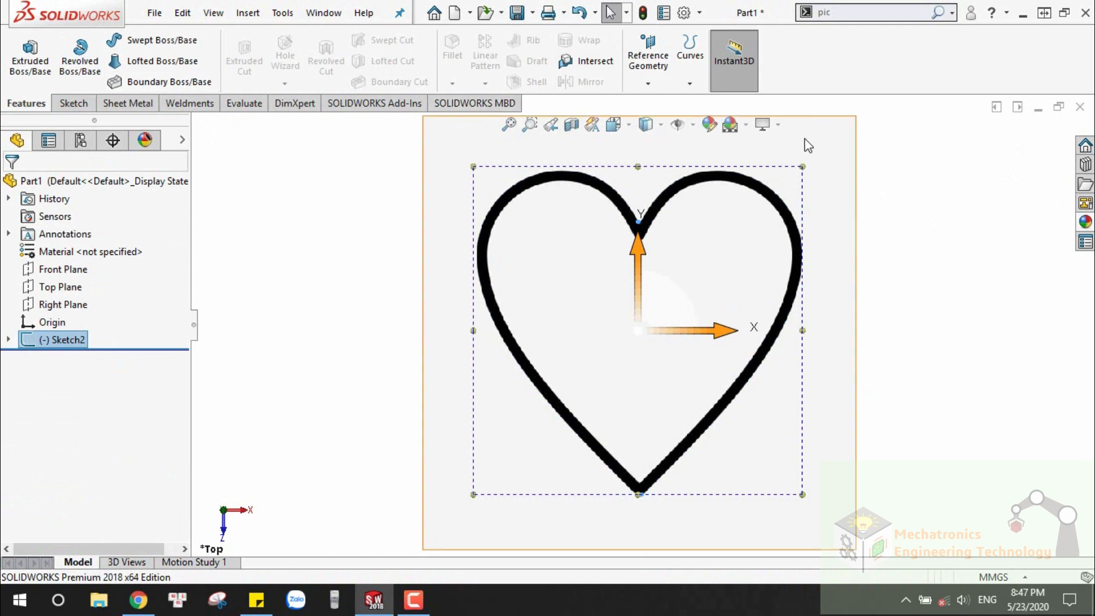
# Step: Extrude the traced heart sketch as a blind boss with a depth of 10 mm
pyautogui.click(33, 60)
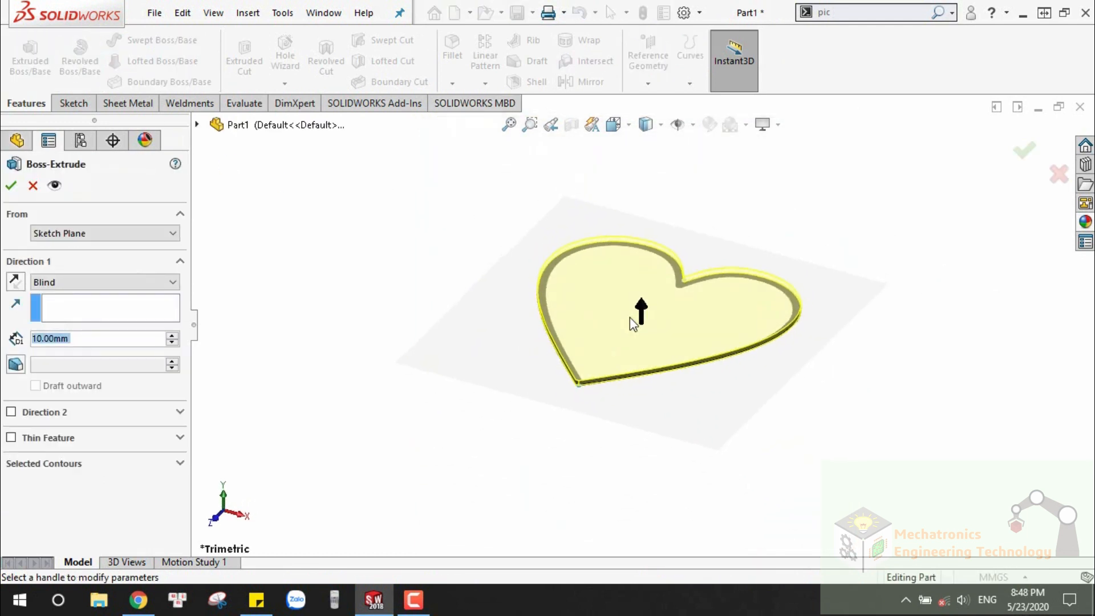
pyautogui.scroll(-2, 629, 317)
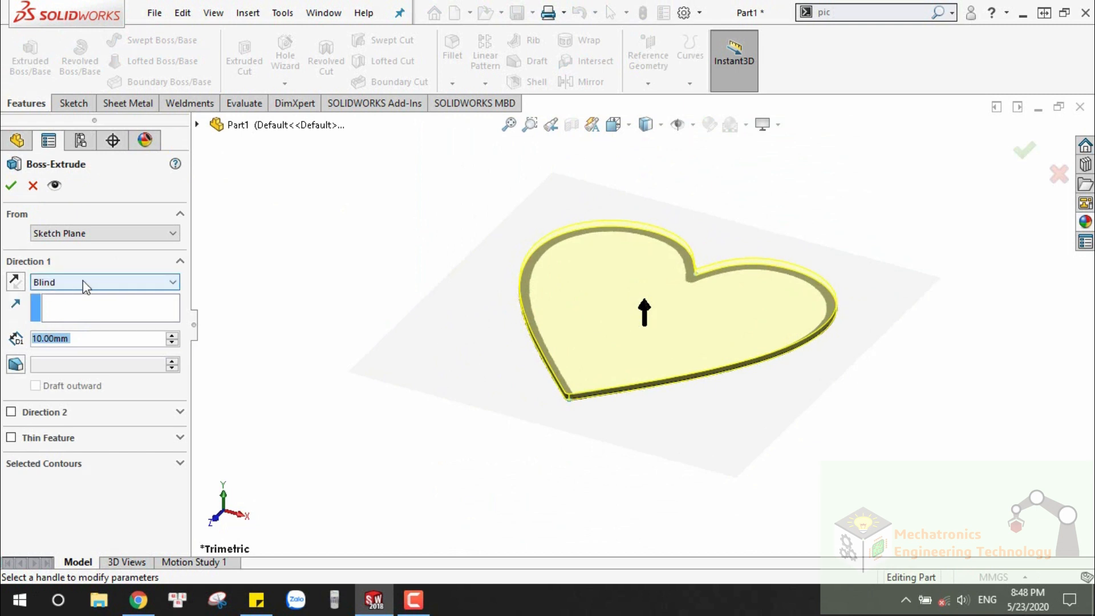
pyautogui.click(10, 186)
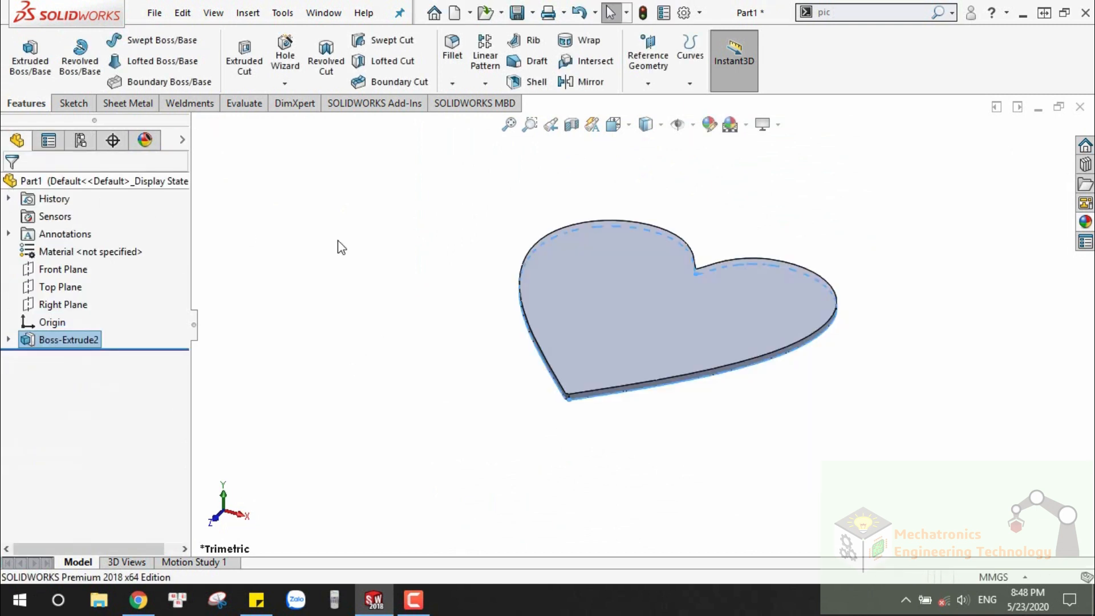
pyautogui.moveTo(479, 249); pyautogui.dragTo(716, 267, button='middle')
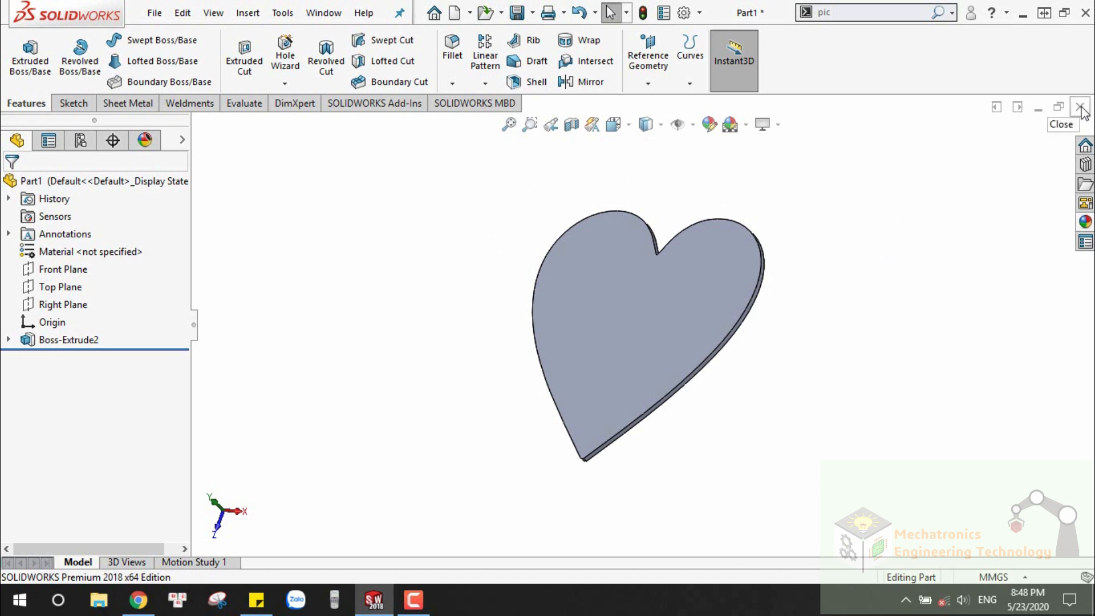
pyautogui.moveTo(721, 317); pyautogui.dragTo(684, 330, button='middle')
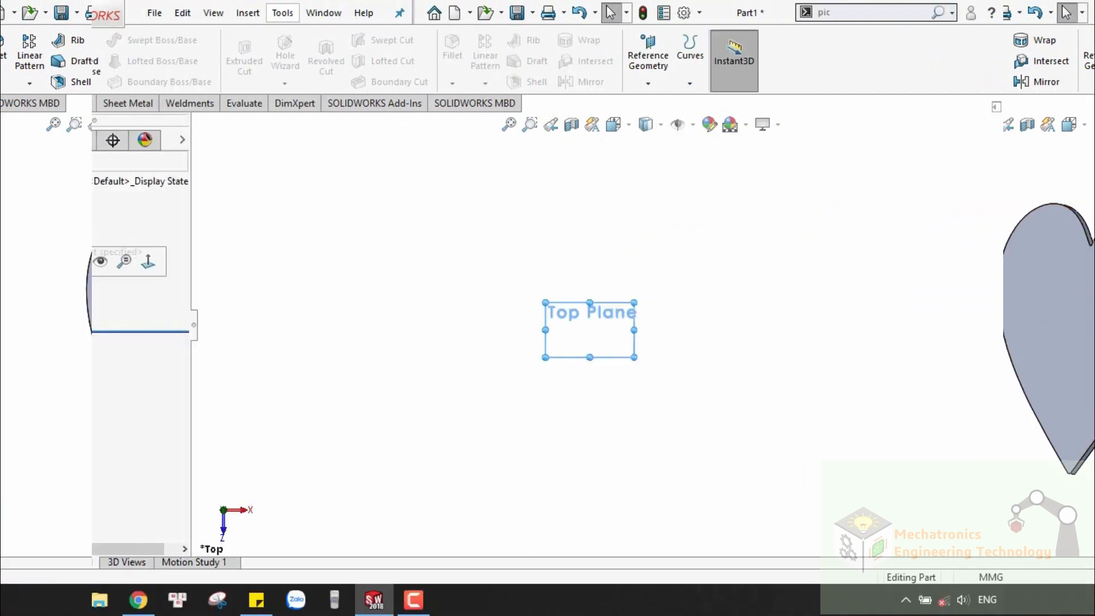
# Step: Start a new sketch on the Top Plane and insert the apple picture quataocandolathuonghieuquenthuoc as a sketch picture
pyautogui.click(75, 262)
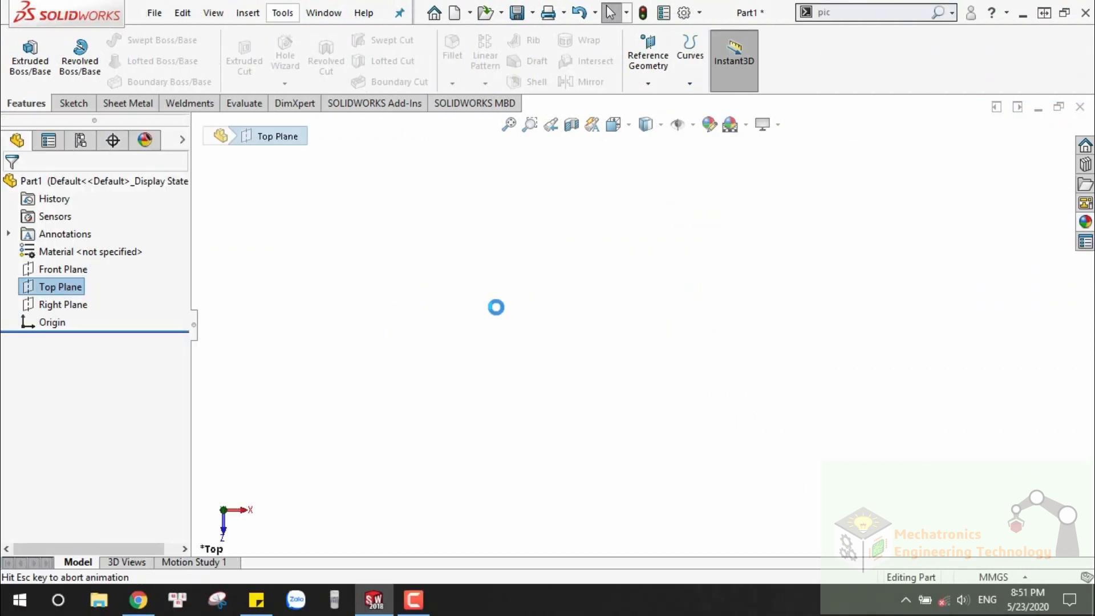
pyautogui.click(282, 12)
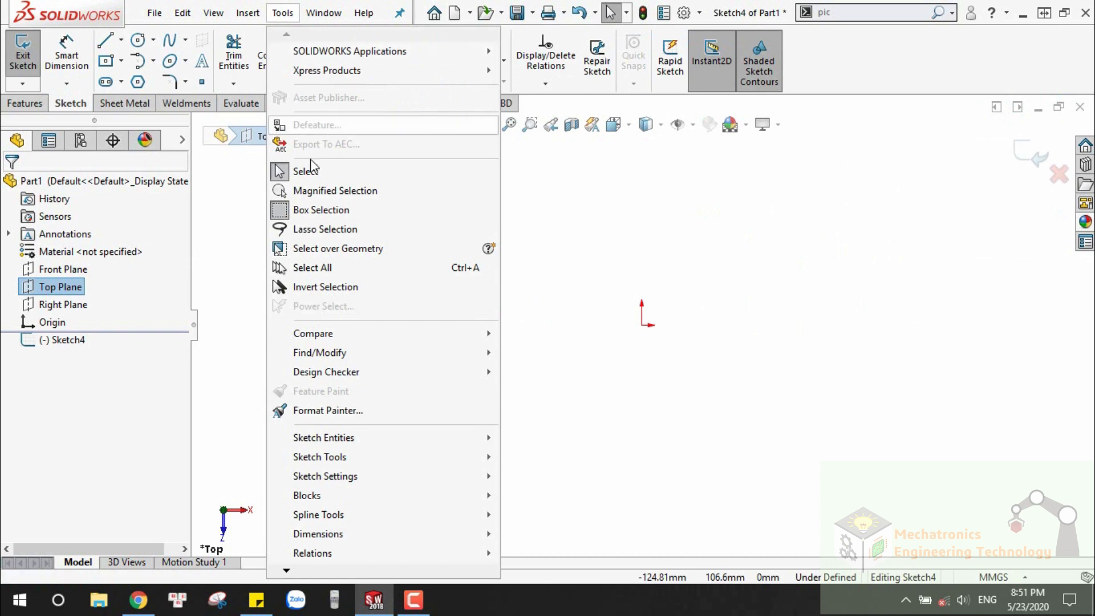
pyautogui.moveTo(368, 463)
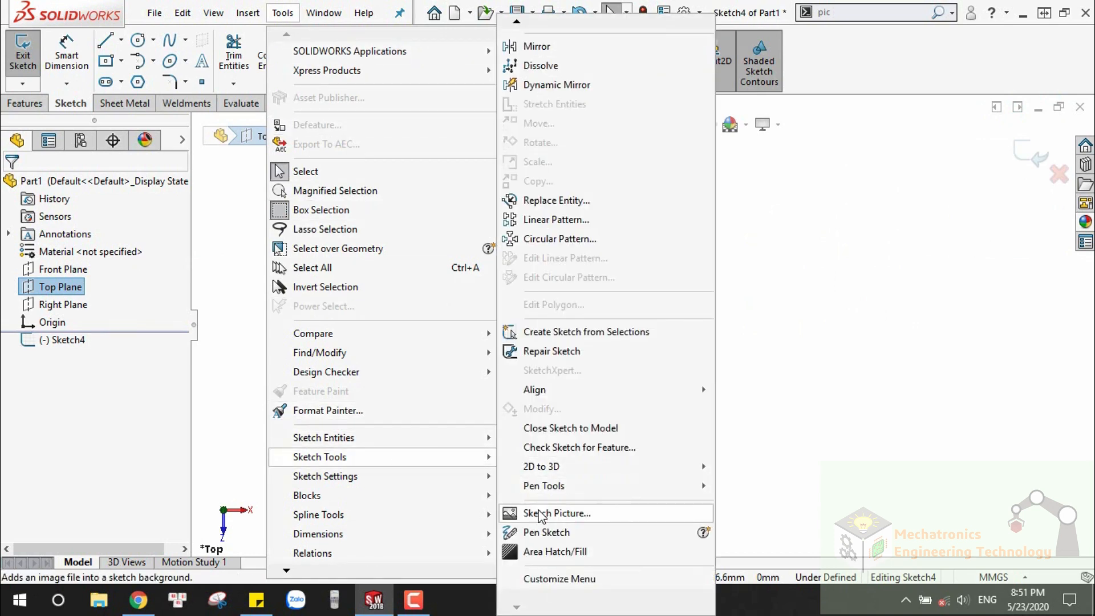
pyautogui.click(556, 513)
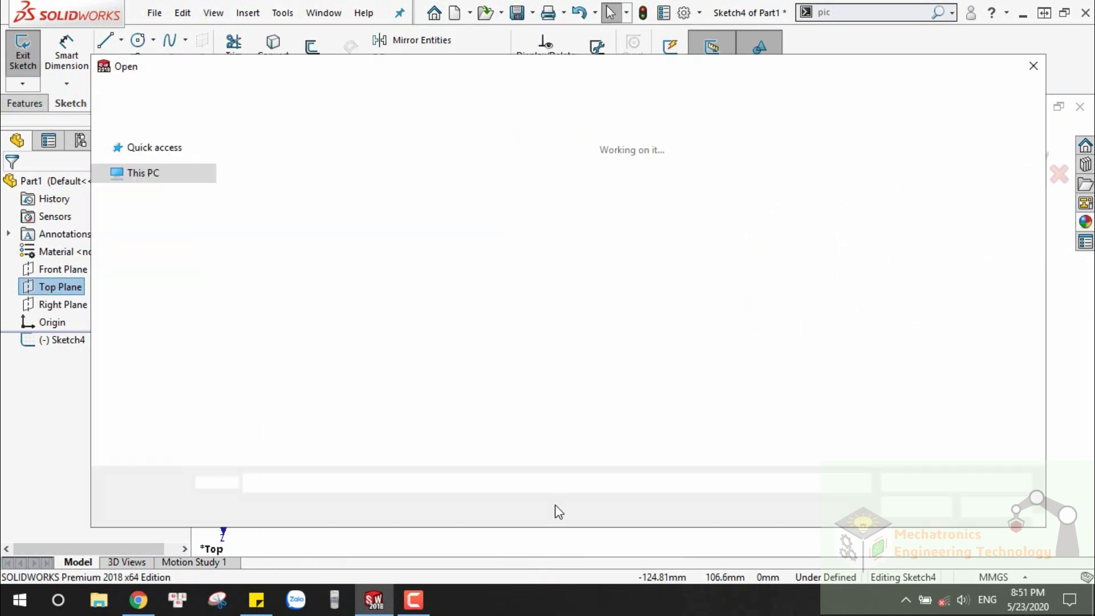
pyautogui.click(450, 225)
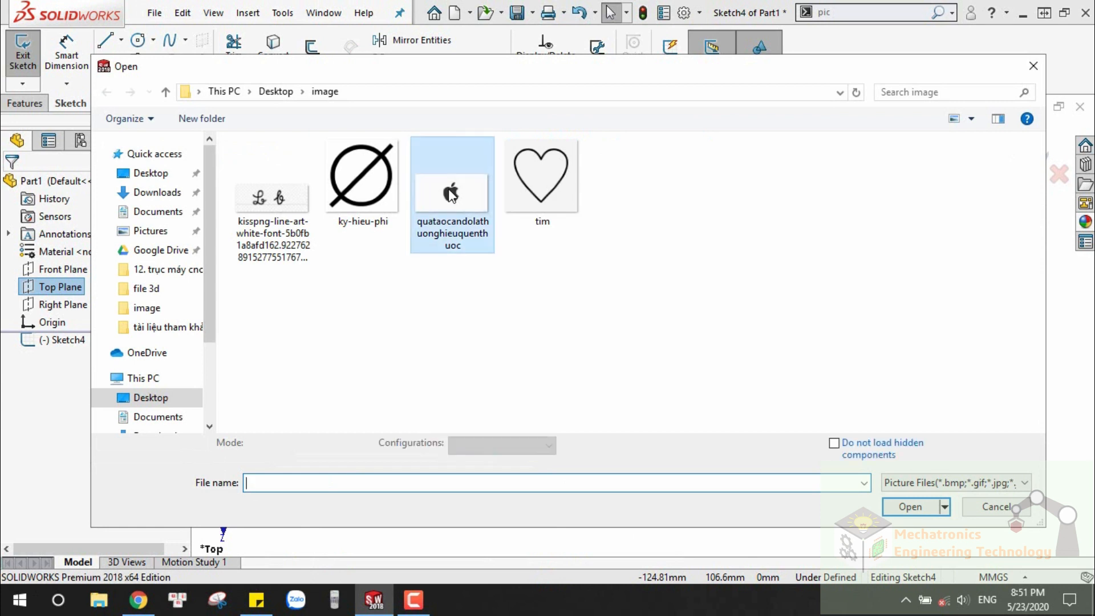
pyautogui.click(907, 497)
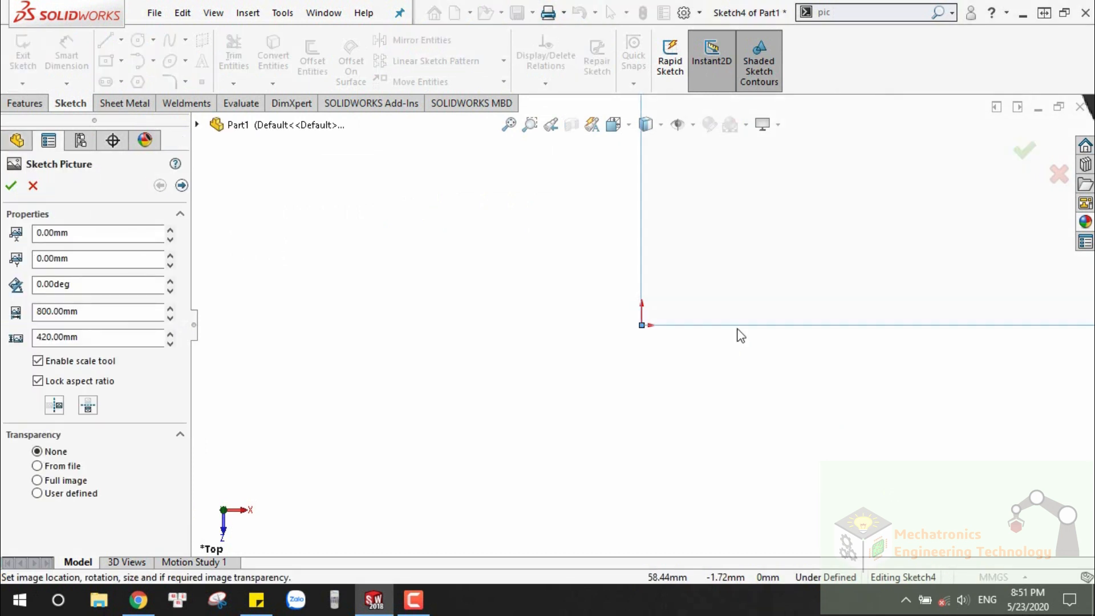
# Step: Enclose the apple body without its leaf in a polygon selection on the trace page and begin the trace
pyautogui.scroll(1, 741, 326)
pyautogui.scroll(-3, 800, 245)
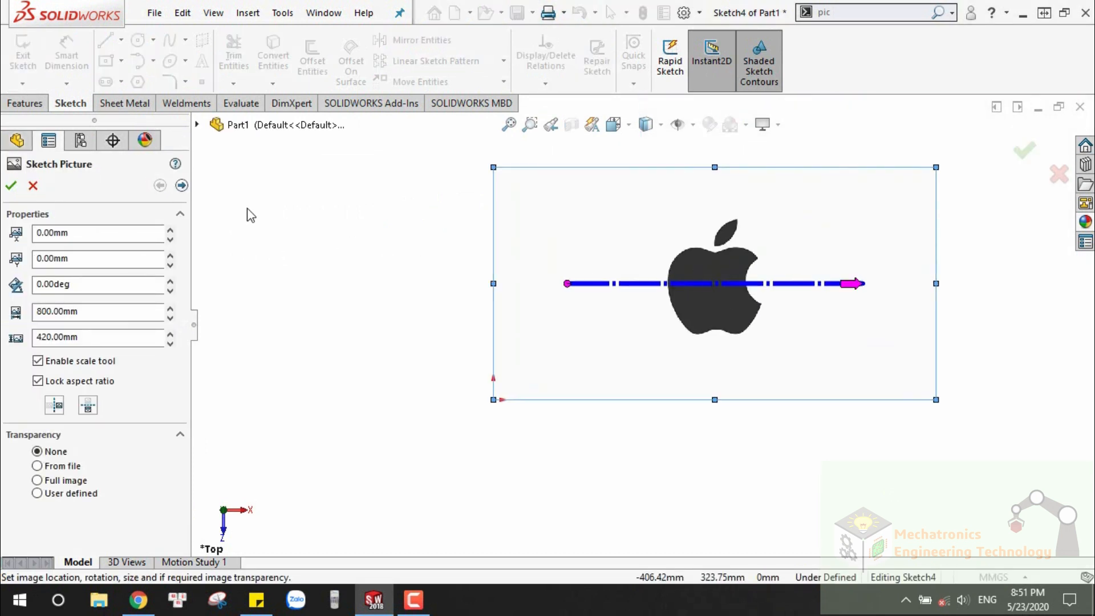
pyautogui.click(182, 187)
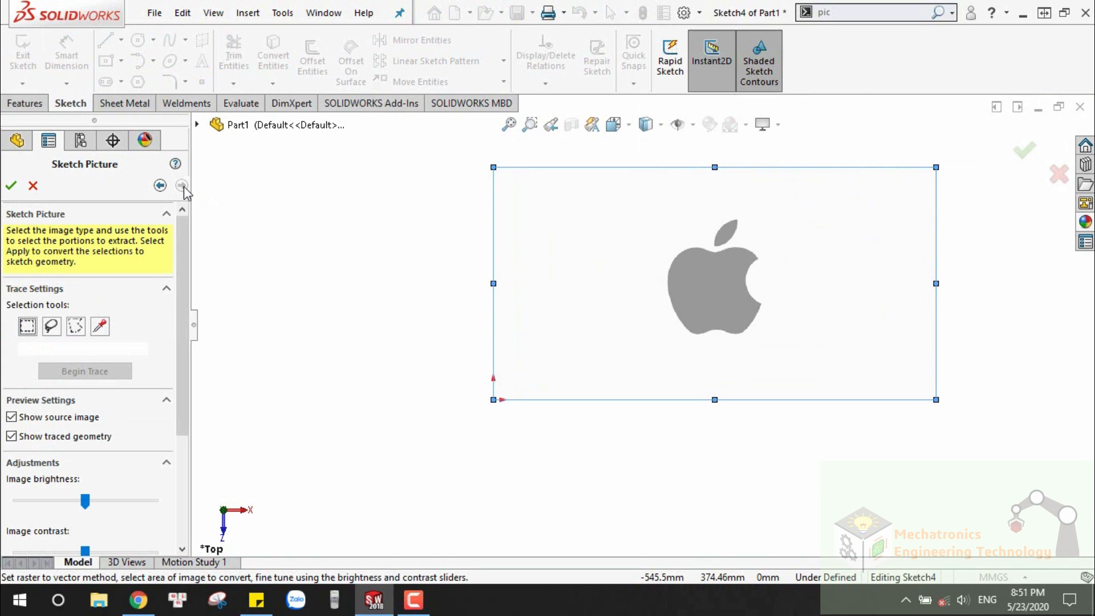
pyautogui.click(77, 328)
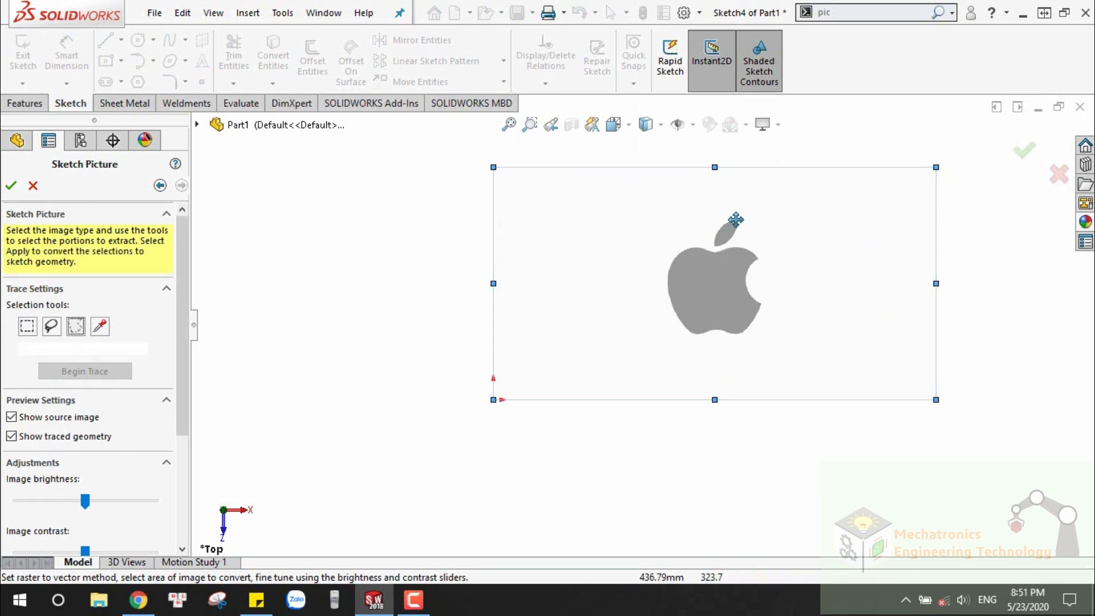
pyautogui.scroll(-1, 733, 228)
pyautogui.scroll(-1, 641, 259)
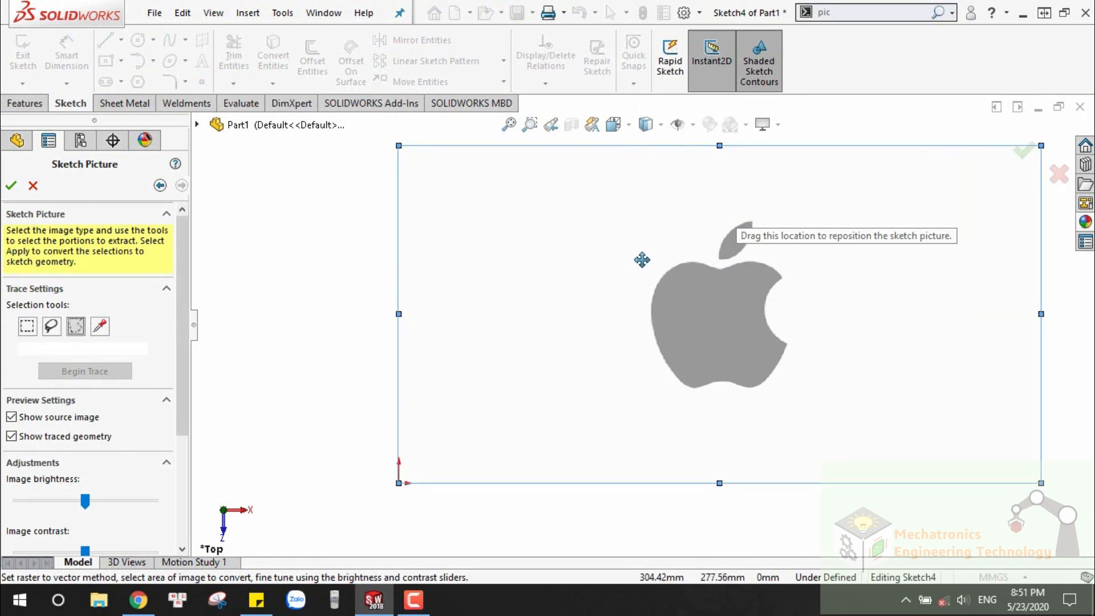
pyautogui.moveTo(634, 257)
pyautogui.mouseDown()
pyautogui.moveTo(624, 296)
pyautogui.moveTo(633, 371)
pyautogui.moveTo(665, 409)
pyautogui.moveTo(711, 423)
pyautogui.moveTo(782, 411)
pyautogui.moveTo(833, 347)
pyautogui.moveTo(832, 267)
pyautogui.moveTo(798, 244)
pyautogui.moveTo(712, 269)
pyautogui.moveTo(679, 299)
pyautogui.moveTo(577, 249)
pyautogui.moveTo(445, 274)
pyautogui.mouseUp()
pyautogui.scroll(-3, 758, 250)
pyautogui.scroll(-2, 728, 268)
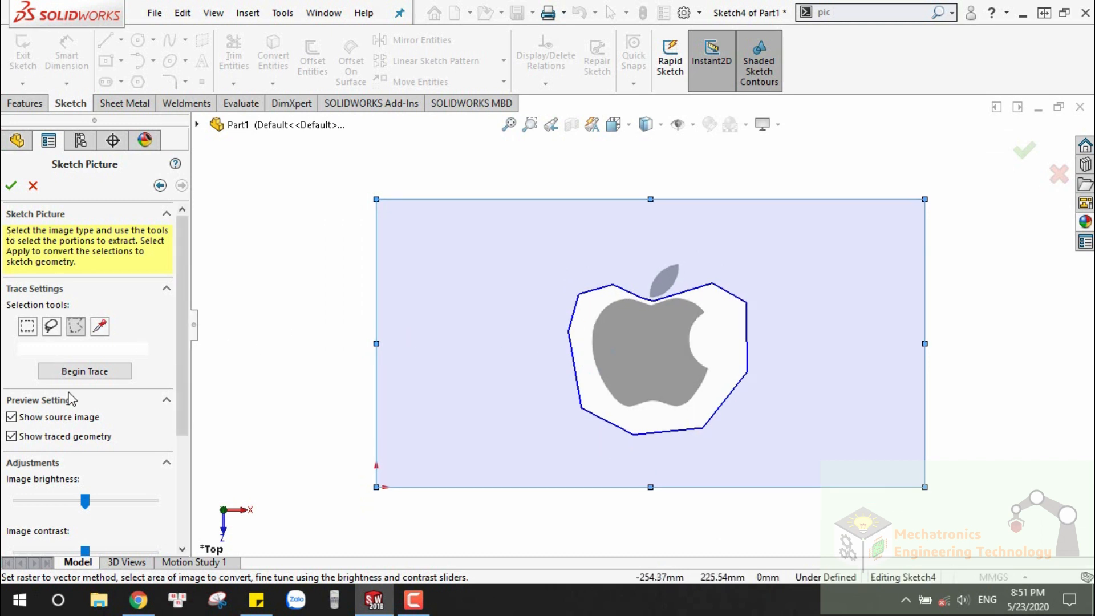
pyautogui.click(89, 371)
# Step: Raise the image brightness slightly, set the recognition tolerance to just under two thirds, fine-tune the color tolerance and accept the apple body trace
pyautogui.moveTo(179, 310); pyautogui.dragTo(190, 434)
pyautogui.moveTo(87, 333); pyautogui.dragTo(98, 330)
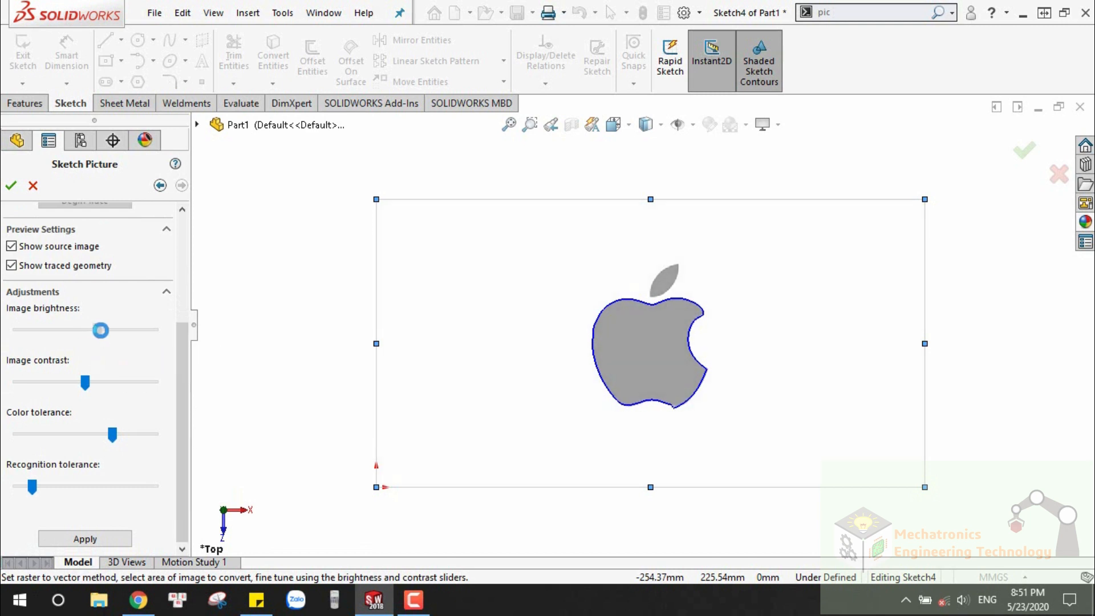
pyautogui.scroll(-3, 614, 365)
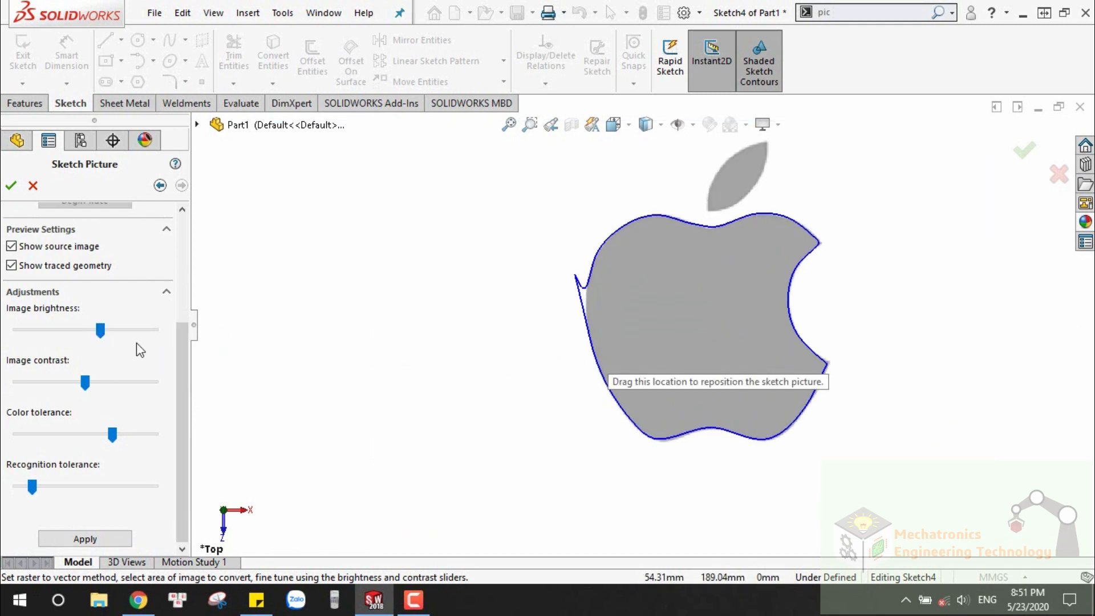
pyautogui.moveTo(98, 328); pyautogui.dragTo(94, 335)
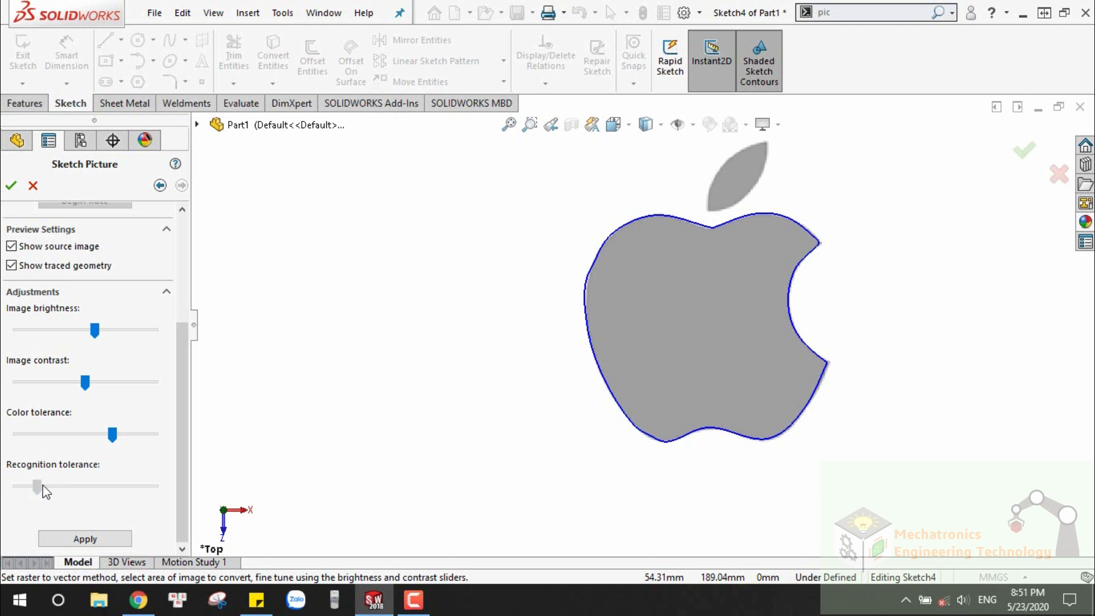
pyautogui.moveTo(56, 483)
pyautogui.mouseDown()
pyautogui.moveTo(116, 470)
pyautogui.moveTo(169, 478)
pyautogui.moveTo(49, 481)
pyautogui.moveTo(107, 485)
pyautogui.mouseUp()
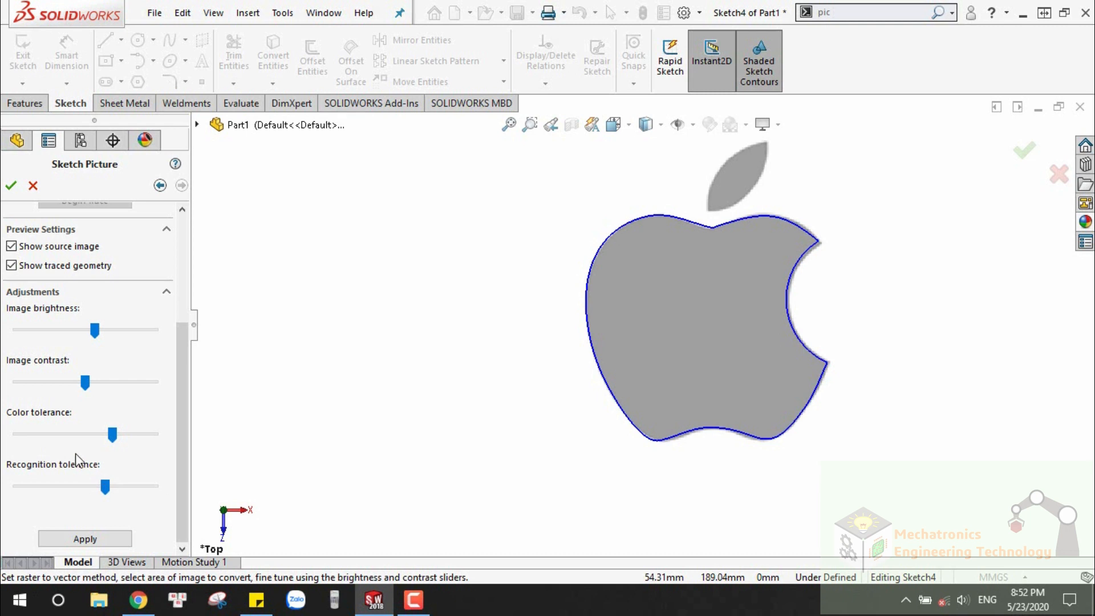
pyautogui.moveTo(112, 433)
pyautogui.mouseDown()
pyautogui.moveTo(94, 434)
pyautogui.moveTo(114, 432)
pyautogui.mouseUp()
pyautogui.click(1024, 150)
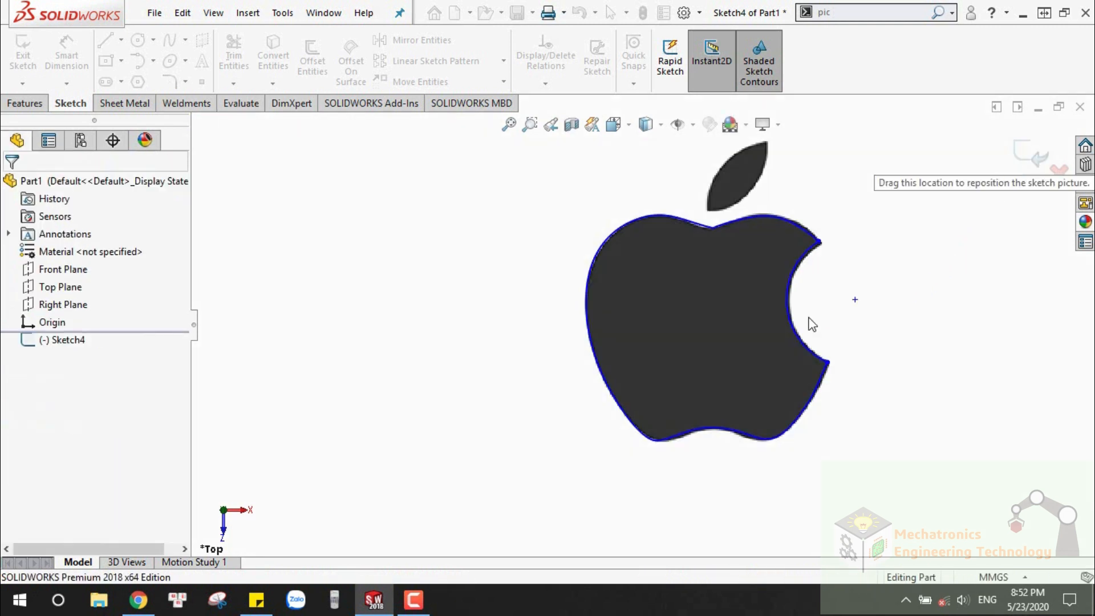
# Step: Extrude the traced apple body sketch as a blind boss with a depth of 10 mm
pyautogui.click(32, 54)
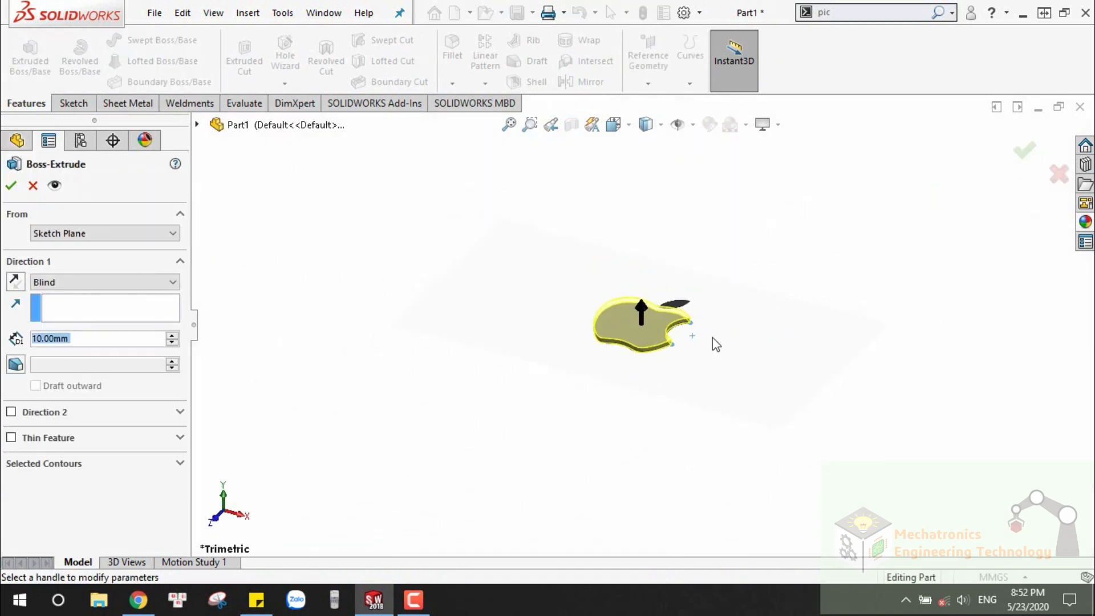
pyautogui.click(1026, 152)
pyautogui.scroll(-2, 641, 318)
pyautogui.moveTo(641, 318); pyautogui.dragTo(592, 467, button='middle')
pyautogui.click(775, 362)
pyautogui.moveTo(701, 350); pyautogui.dragTo(522, 442, button='middle')
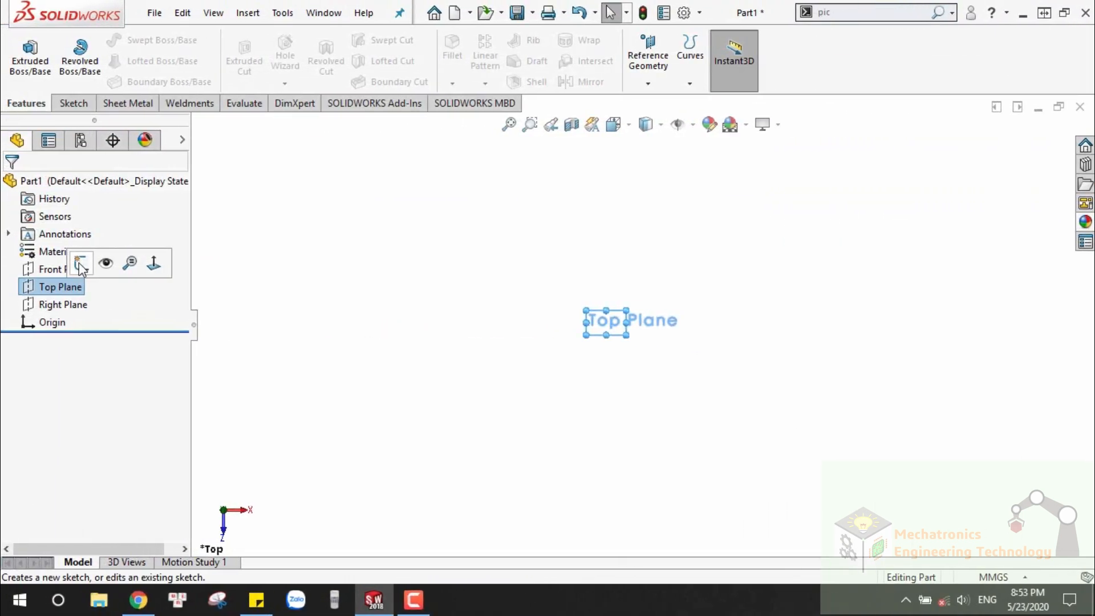
# Step: Start a new sketch on the Top Plane and insert the kisspng-line-art-white-font lettering image as a sketch picture
pyautogui.click(82, 262)
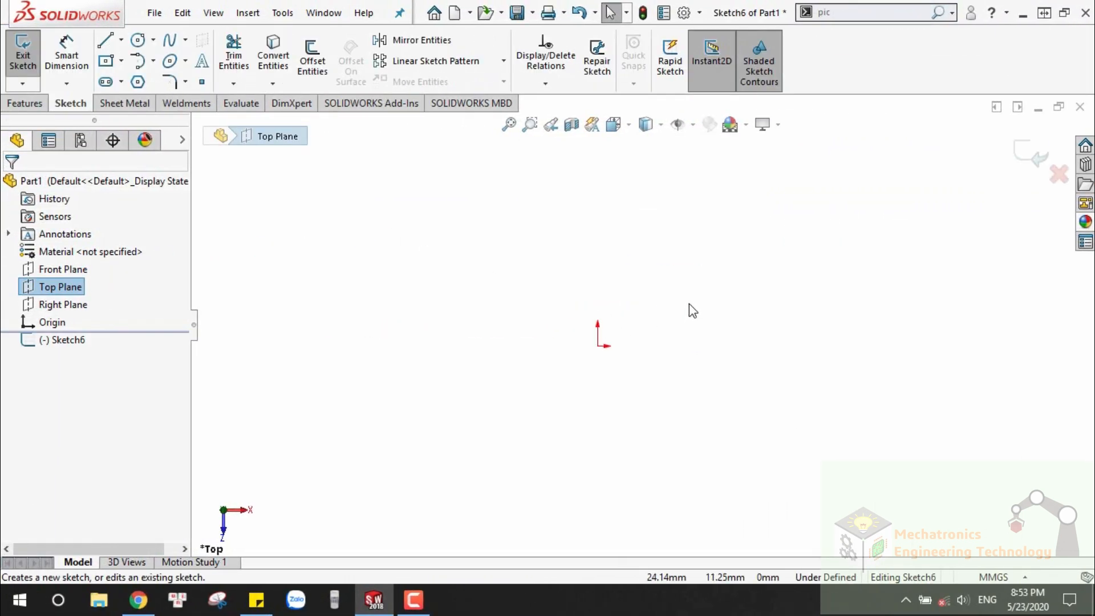
pyautogui.click(282, 12)
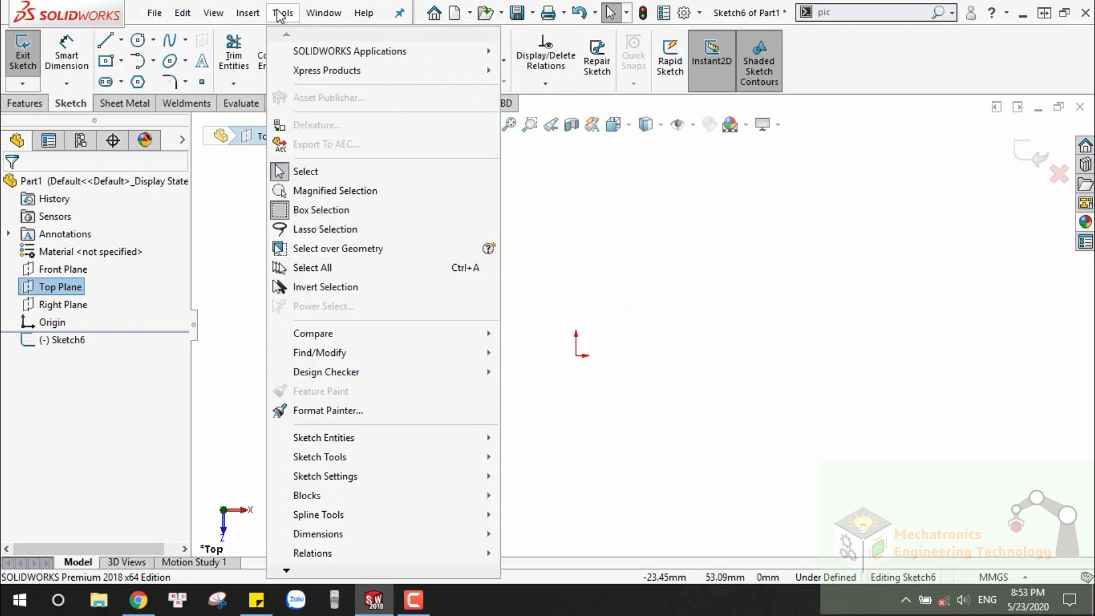
pyautogui.moveTo(357, 438)
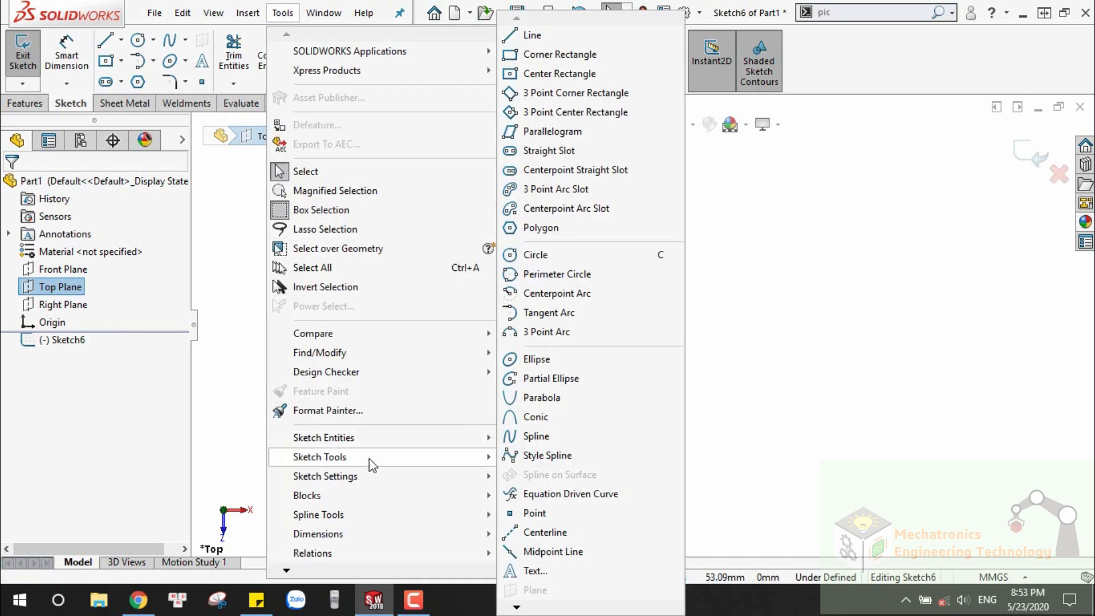
pyautogui.moveTo(370, 459)
pyautogui.click(543, 513)
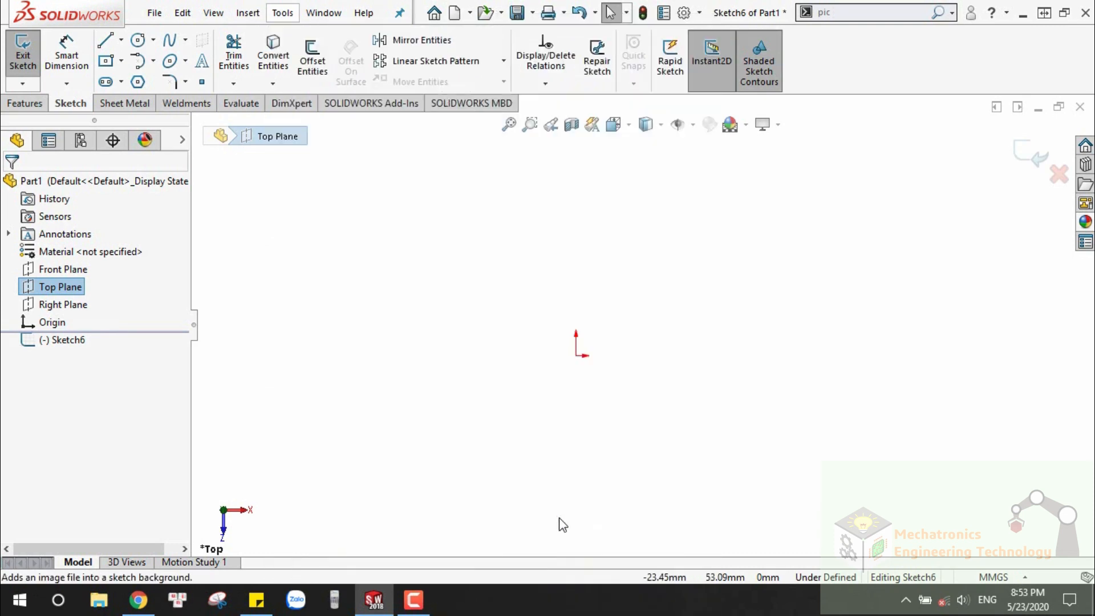
pyautogui.click(260, 197)
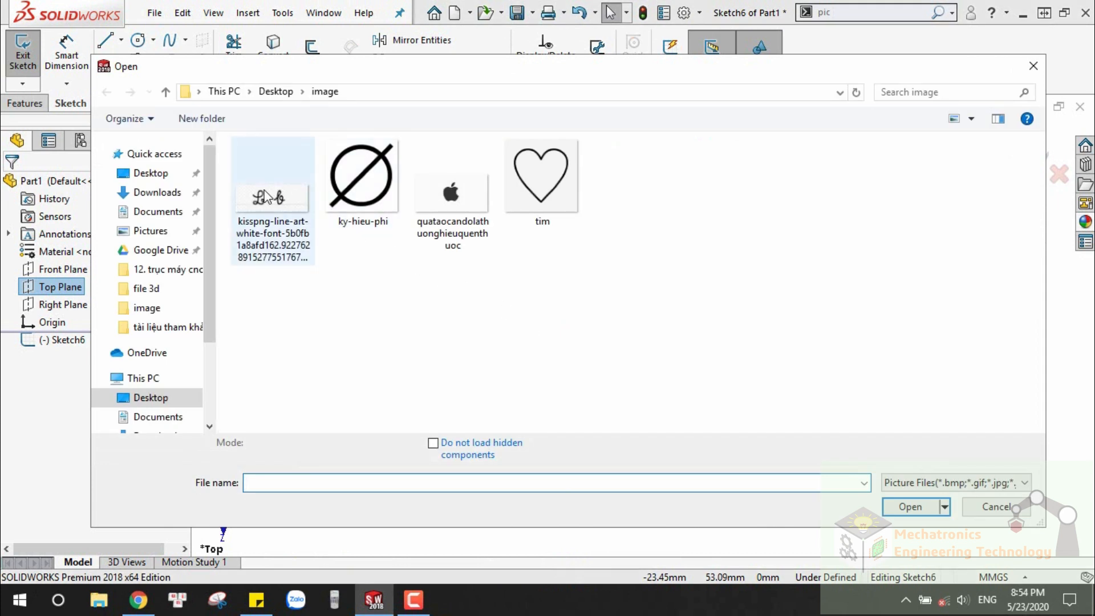
pyautogui.click(909, 500)
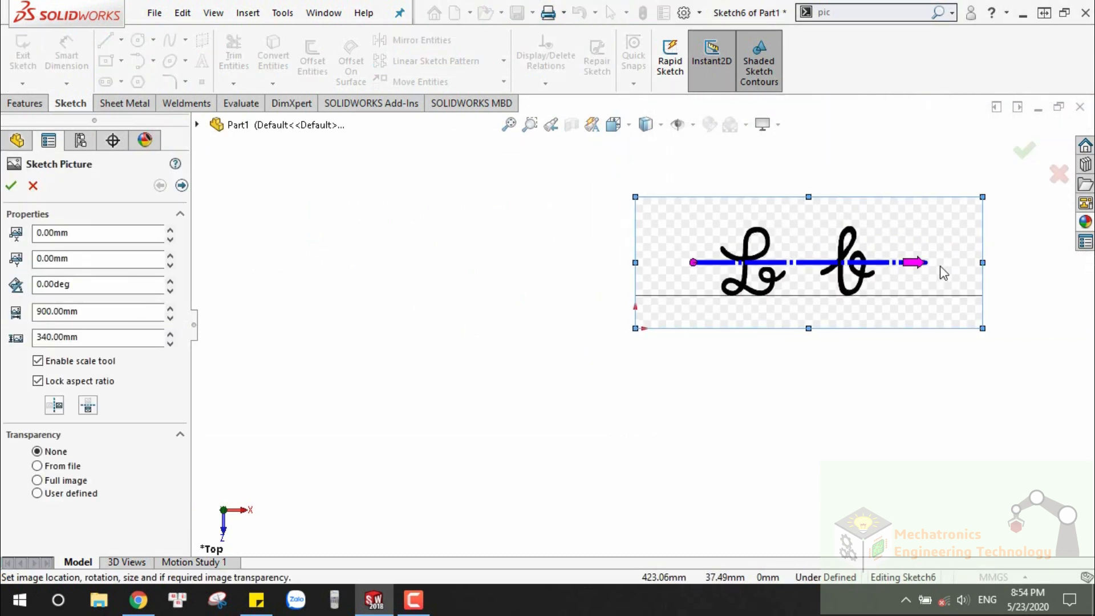
# Step: On the trace page, pick the color of the cursive L as the selection and begin the trace
pyautogui.click(181, 186)
pyautogui.scroll(-1, 530, 333)
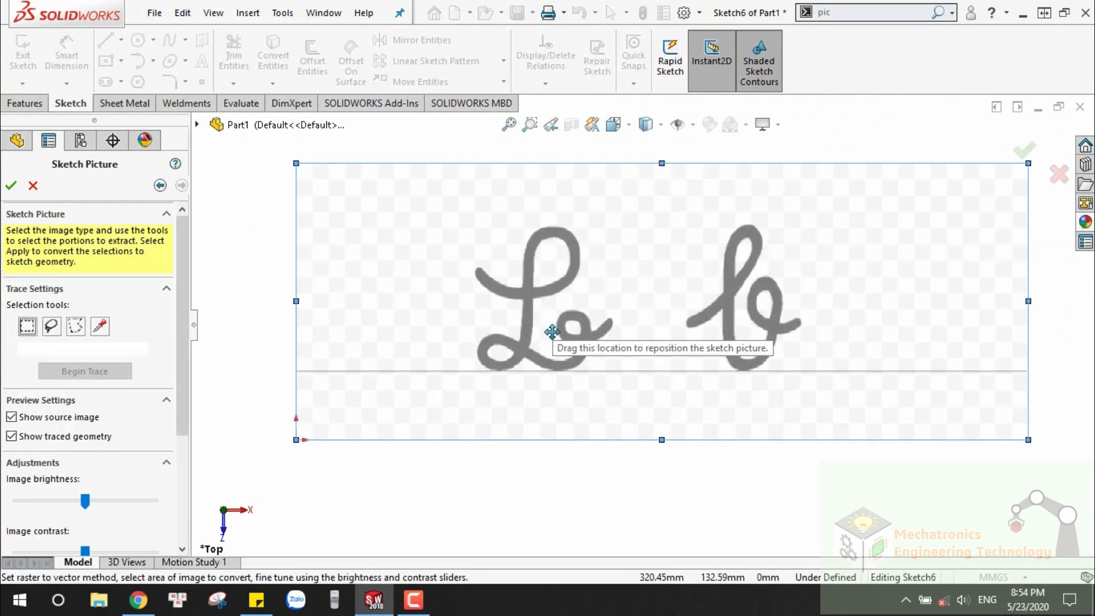
pyautogui.scroll(-1, 552, 332)
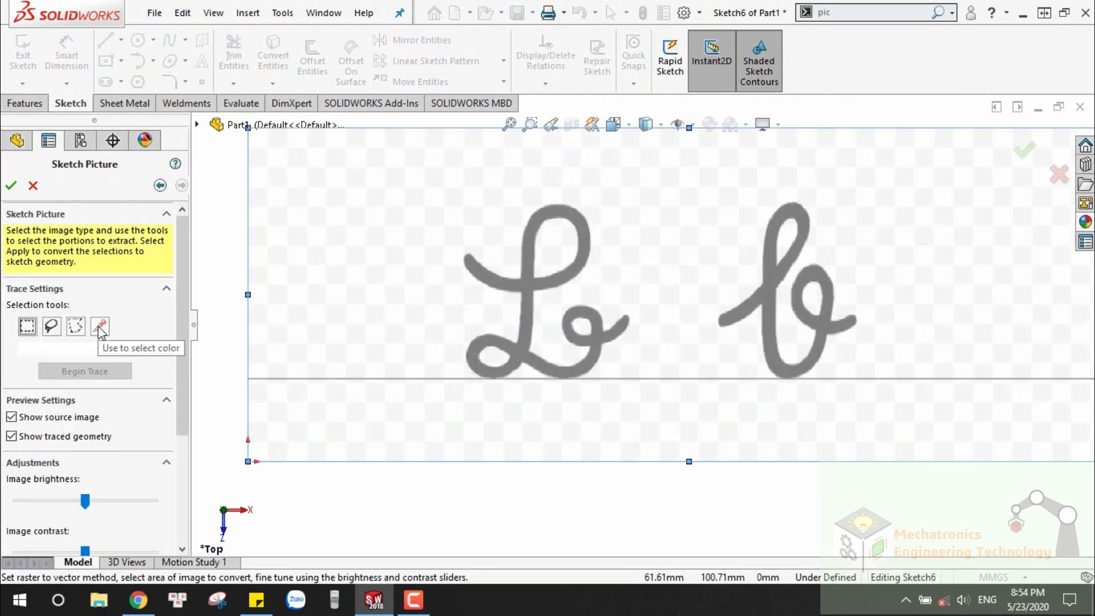
pyautogui.click(100, 328)
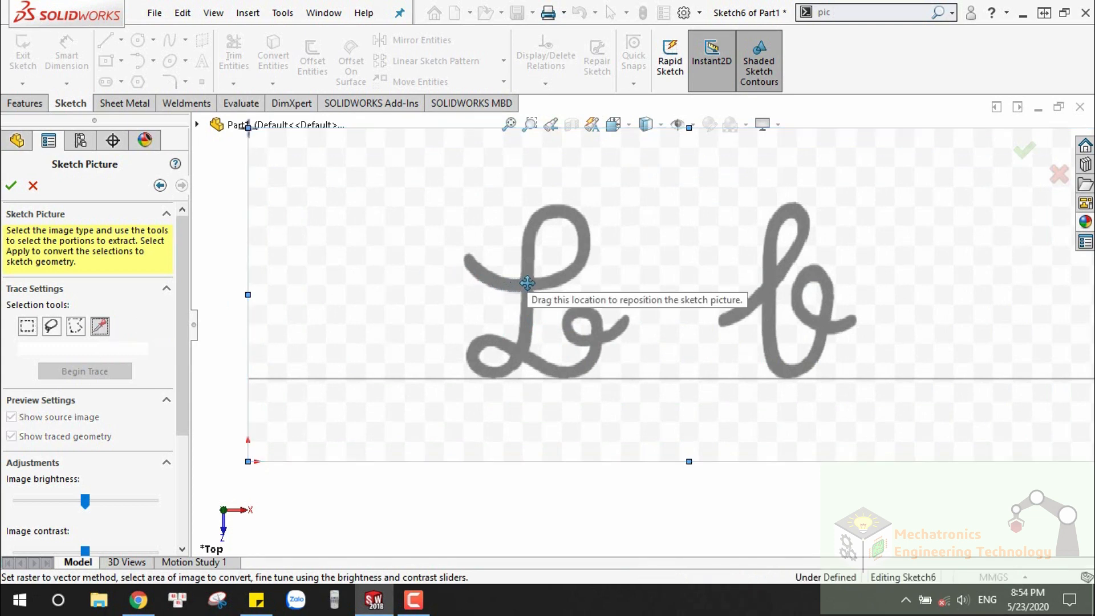
pyautogui.scroll(-2, 527, 283)
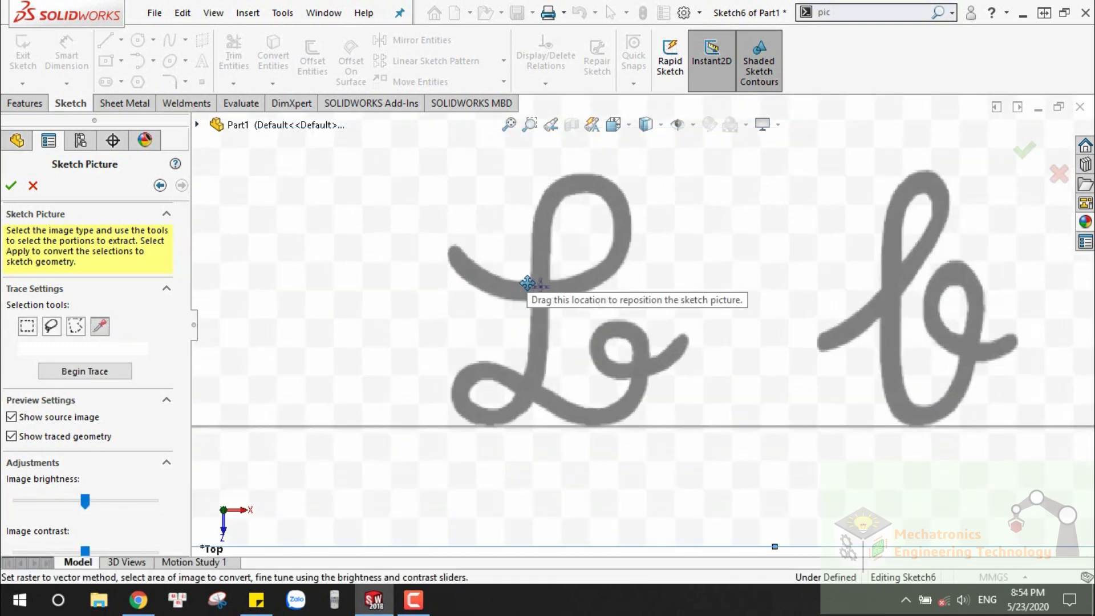
pyautogui.click(84, 371)
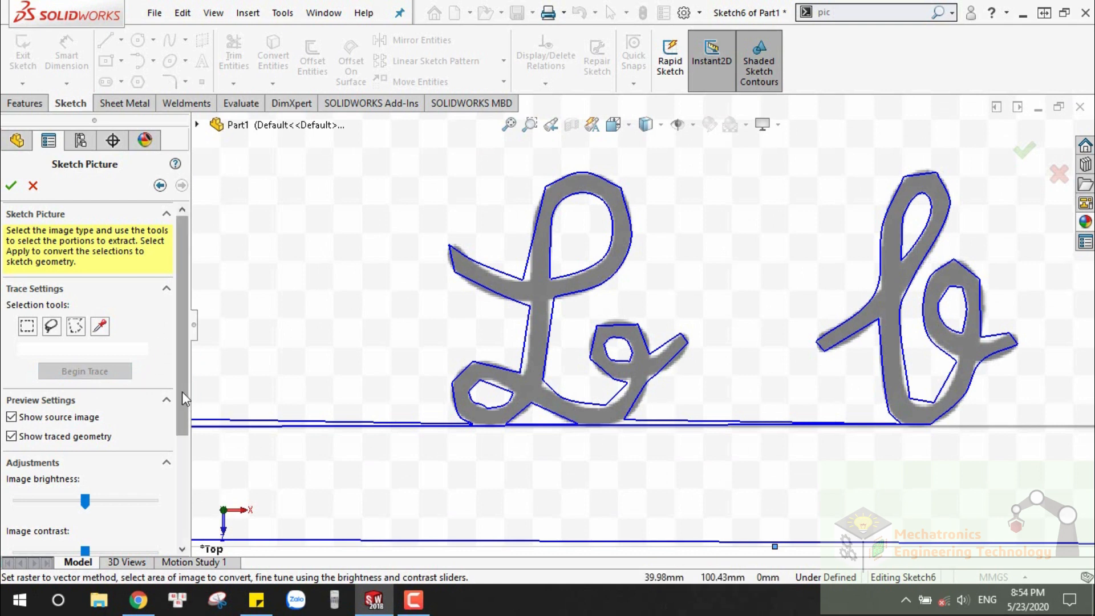
# Step: Try the trace with the image brightness at its minimum and the color tolerance at its maximum
pyautogui.scroll(-1, 183, 401)
pyautogui.scroll(-3, 184, 401)
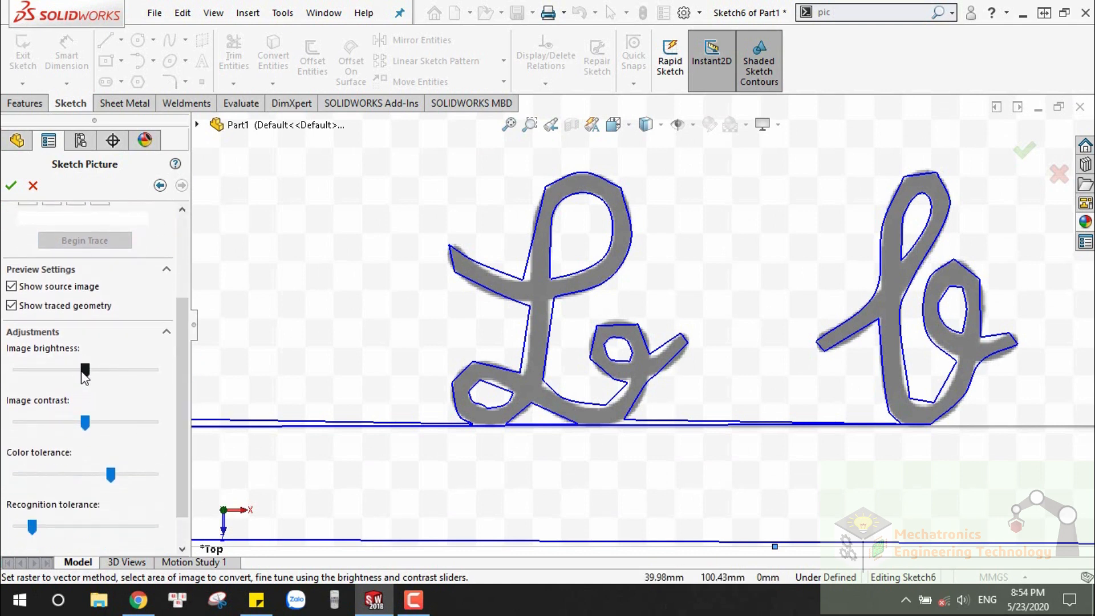
pyautogui.moveTo(69, 372); pyautogui.dragTo(5, 381)
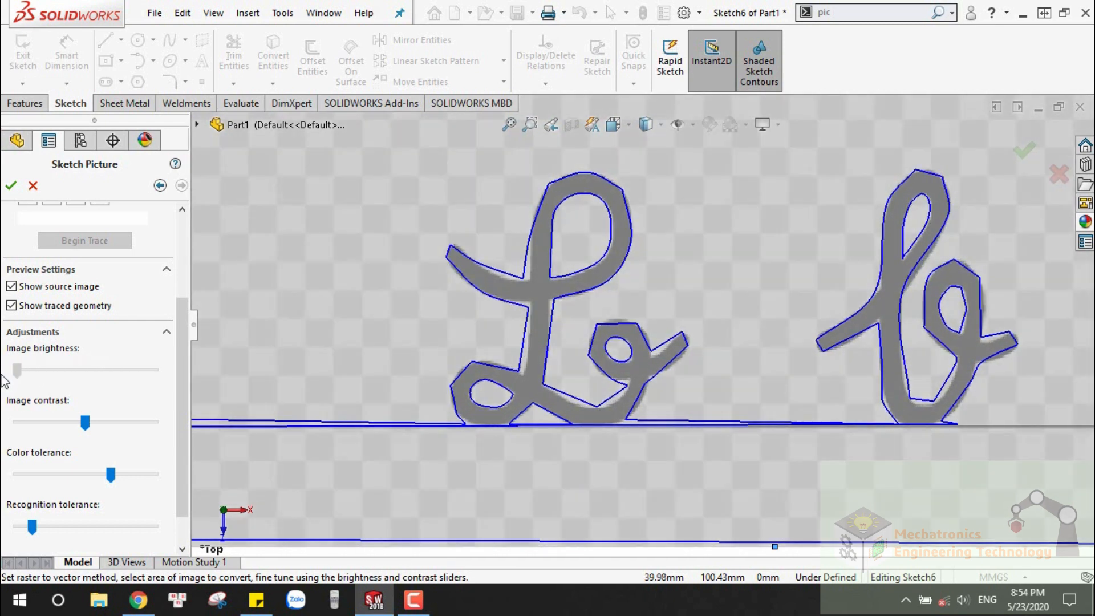
pyautogui.moveTo(180, 336); pyautogui.dragTo(179, 384)
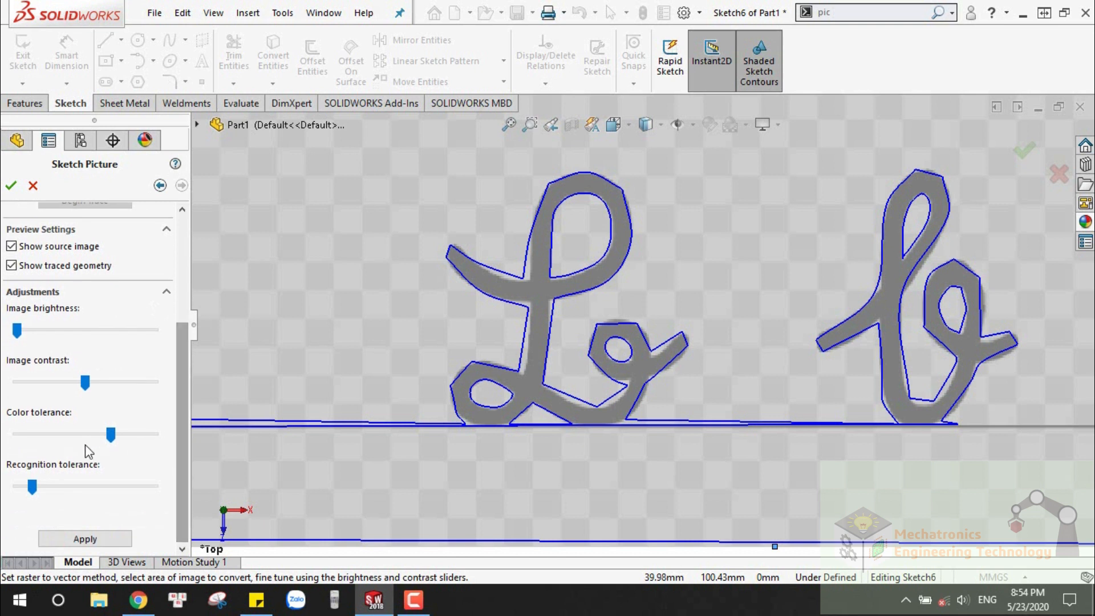
pyautogui.moveTo(110, 434)
pyautogui.mouseDown()
pyautogui.moveTo(168, 430)
pyautogui.moveTo(2, 433)
pyautogui.moveTo(167, 427)
pyautogui.mouseUp()
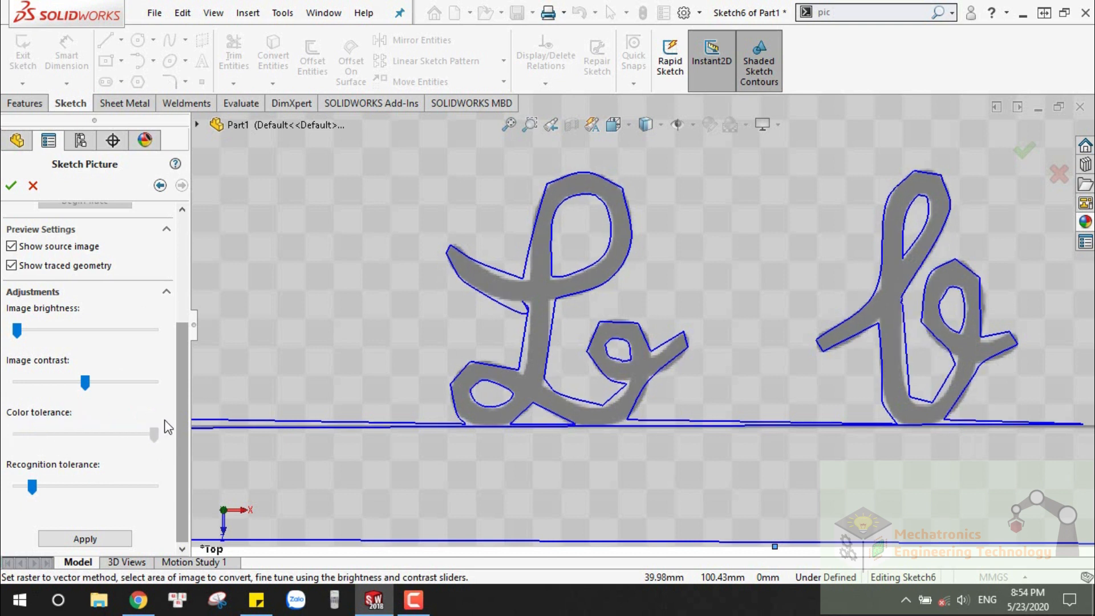
# Step: Try a high and then the minimum recognition tolerance, and raise the image contrast to its maximum
pyautogui.moveTo(32, 486); pyautogui.dragTo(123, 487)
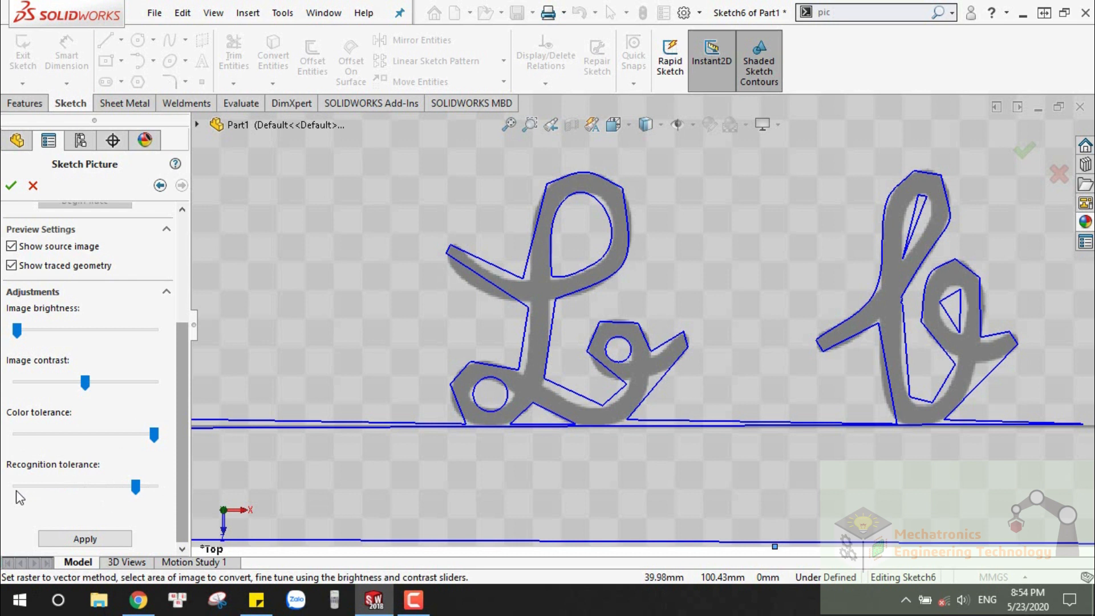
pyautogui.moveTo(136, 487); pyautogui.dragTo(1, 485)
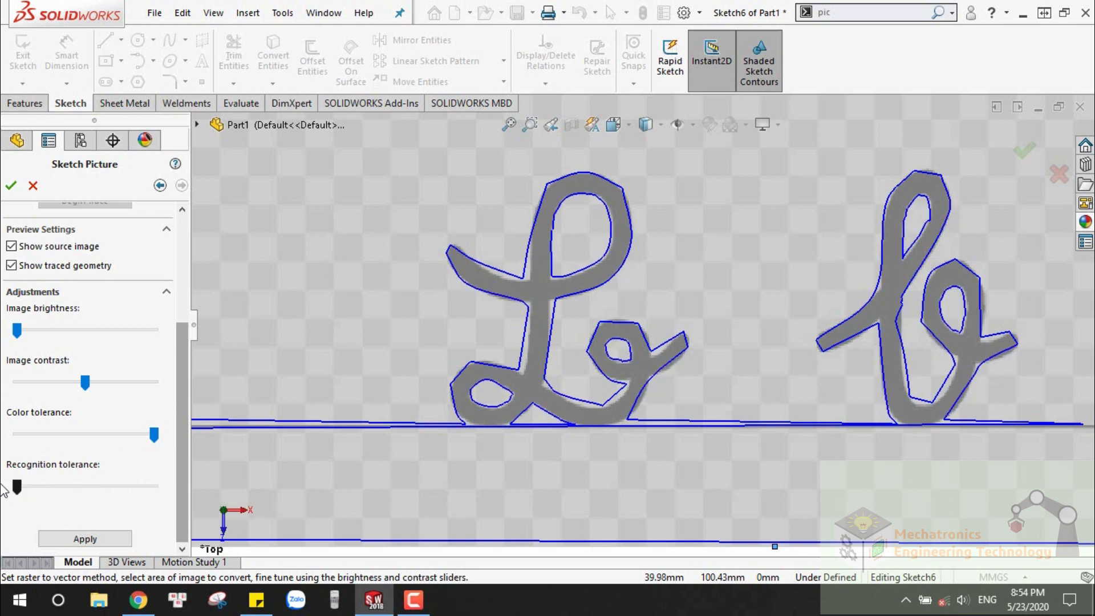
pyautogui.moveTo(84, 385); pyautogui.dragTo(158, 376)
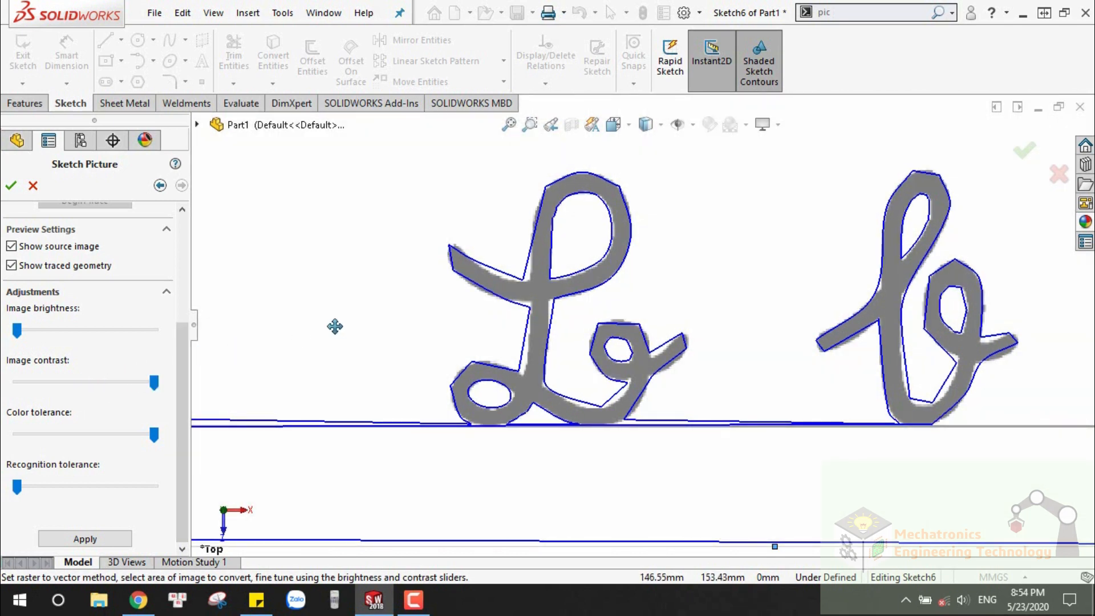
# Step: Raise the image brightness to its maximum, and try the maximum recognition tolerance before returning it to the minimum
pyautogui.moveTo(22, 330)
pyautogui.mouseDown()
pyautogui.moveTo(179, 327)
pyautogui.moveTo(60, 330)
pyautogui.mouseUp()
pyautogui.moveTo(136, 341); pyautogui.dragTo(208, 343)
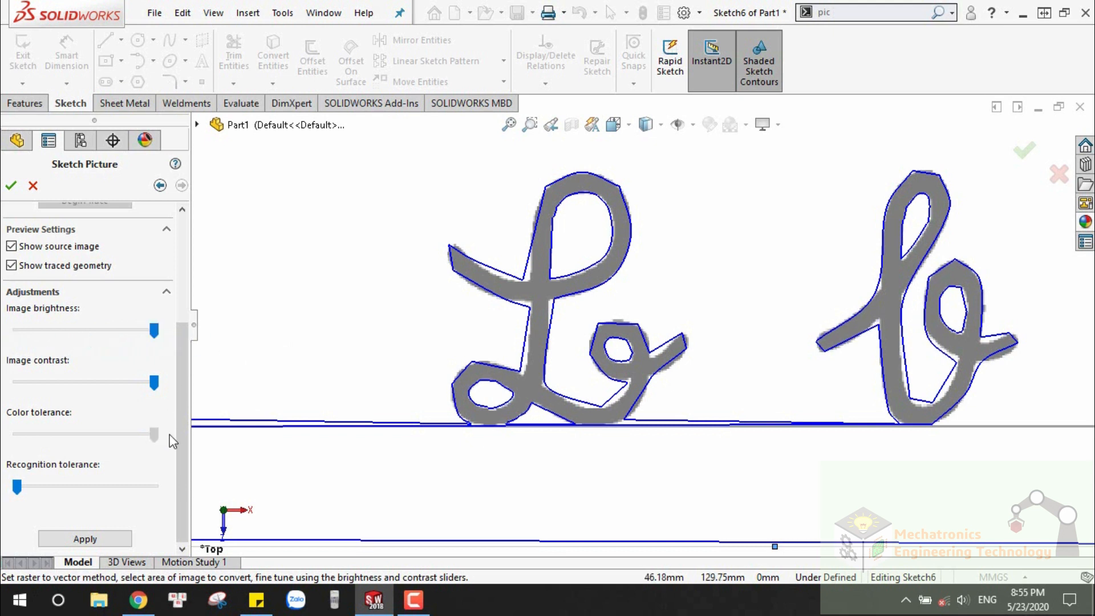
pyautogui.moveTo(17, 486); pyautogui.dragTo(168, 492)
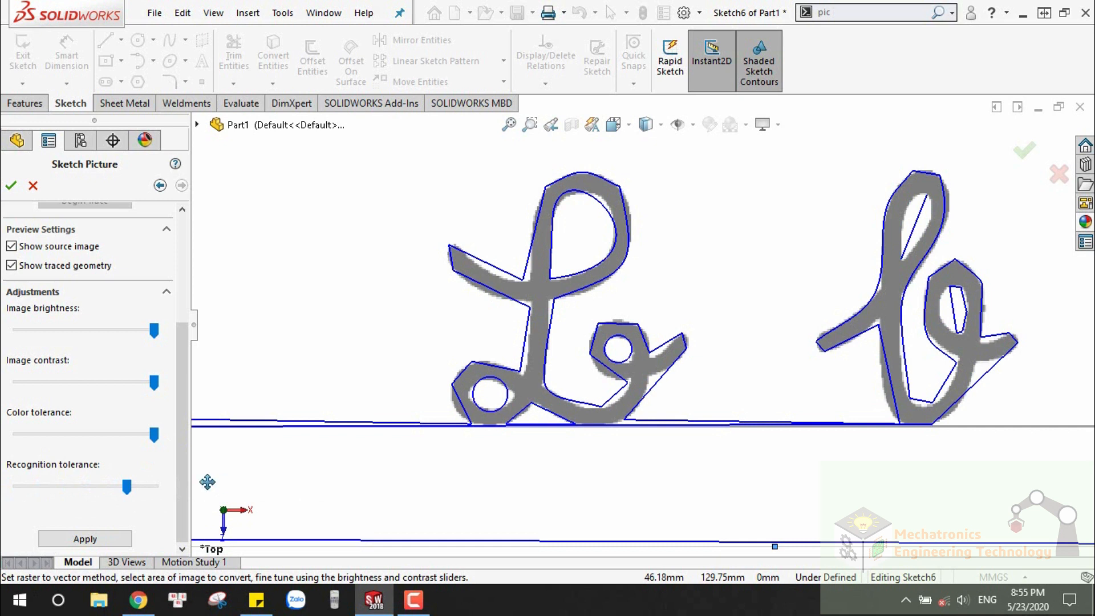
pyautogui.moveTo(126, 486); pyautogui.dragTo(169, 494)
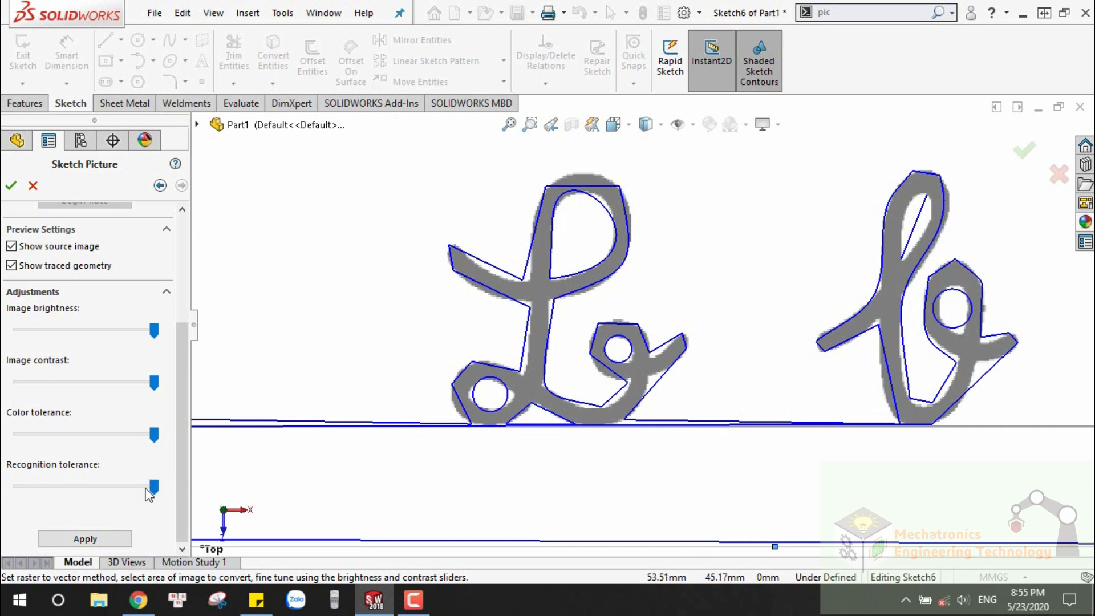
pyautogui.moveTo(151, 488); pyautogui.dragTo(3, 499)
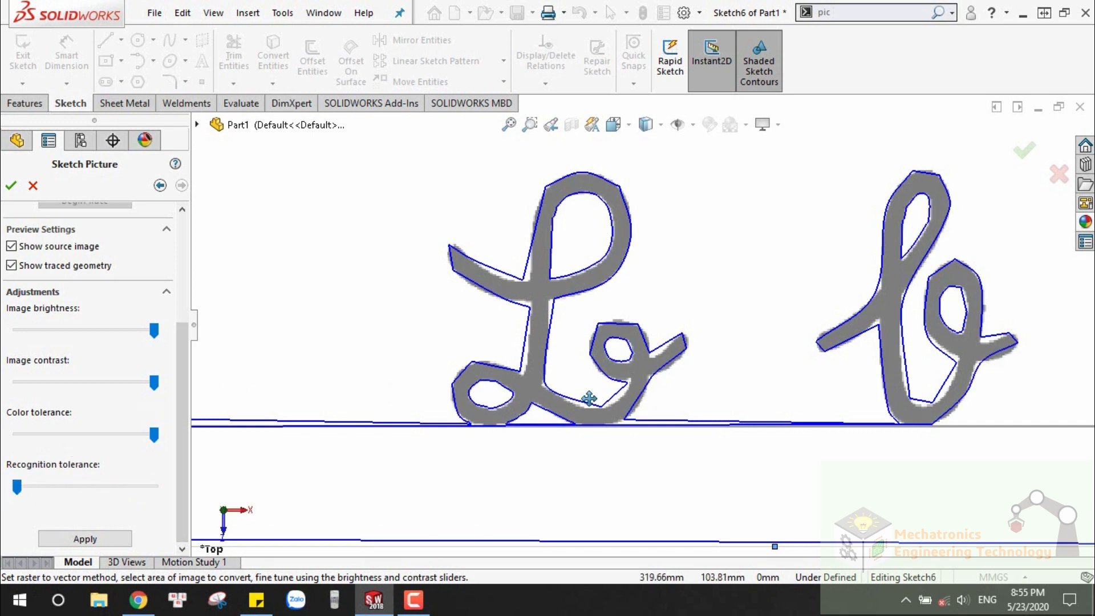
# Step: Lower the image contrast and color tolerance to their minimum and accept the trace of the cursive L
pyautogui.scroll(3, 590, 394)
pyautogui.scroll(-2, 711, 311)
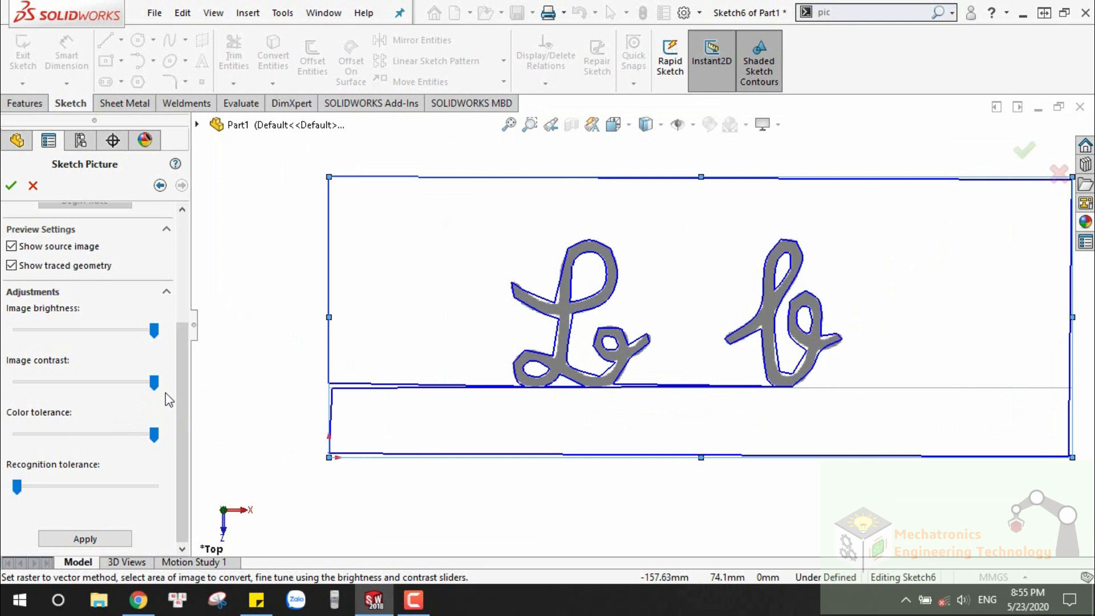
pyautogui.moveTo(153, 384); pyautogui.dragTo(18, 385)
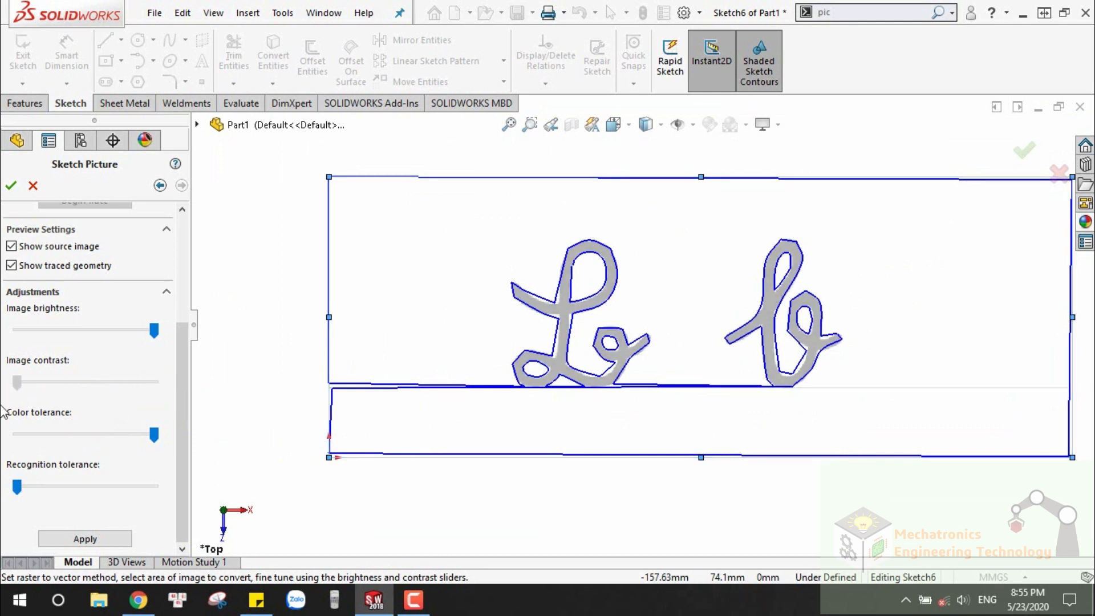
pyautogui.moveTo(154, 436); pyautogui.dragTo(5, 451)
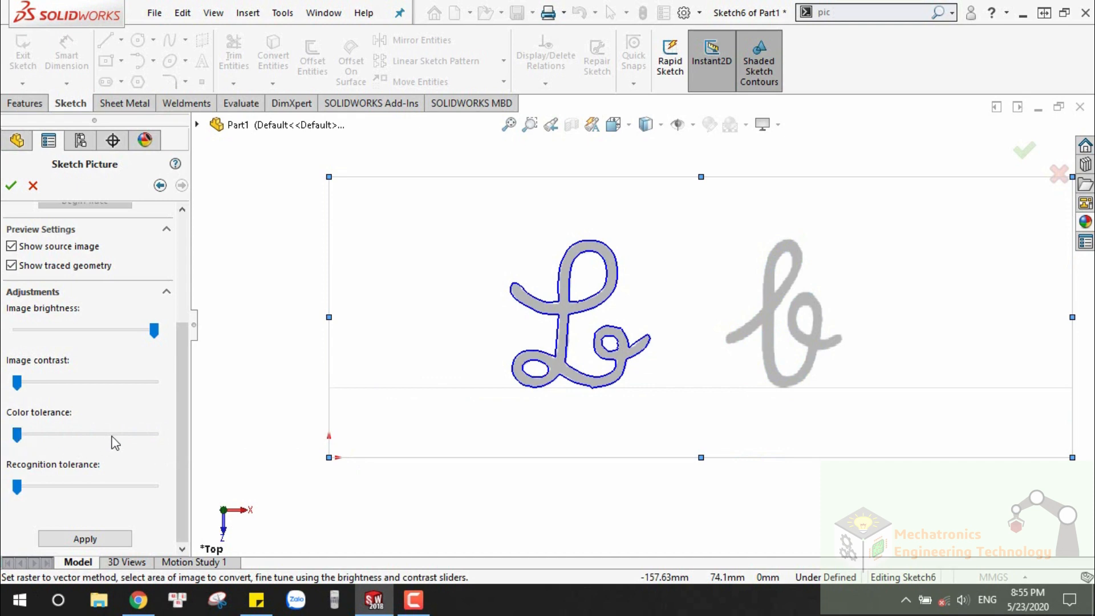
pyautogui.moveTo(154, 330)
pyautogui.mouseDown()
pyautogui.moveTo(20, 333)
pyautogui.moveTo(171, 329)
pyautogui.mouseUp()
pyautogui.scroll(-5, 591, 321)
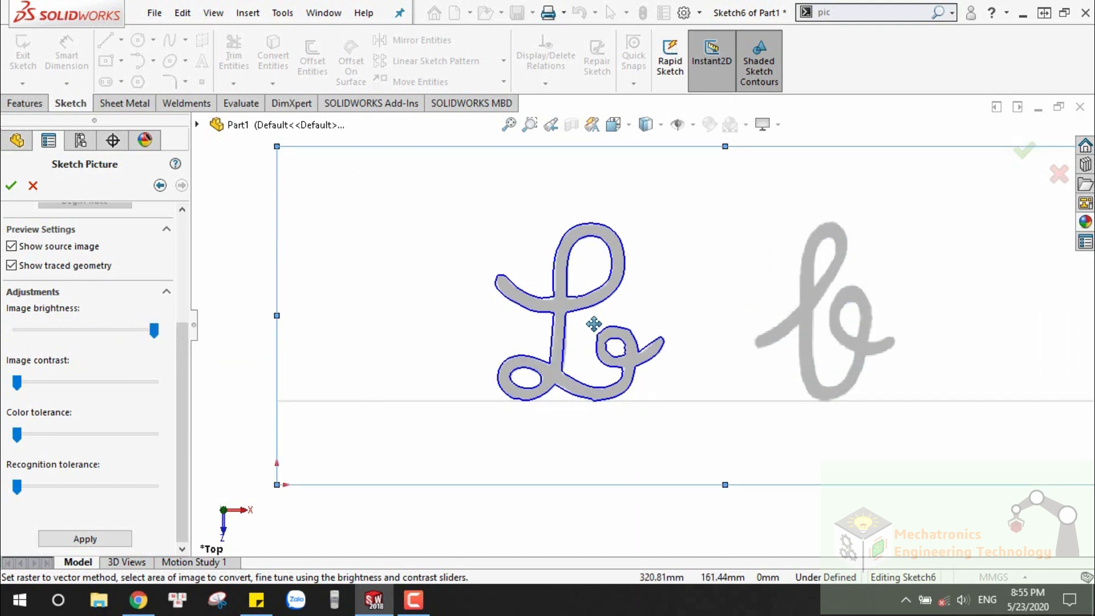
pyautogui.scroll(1, 594, 323)
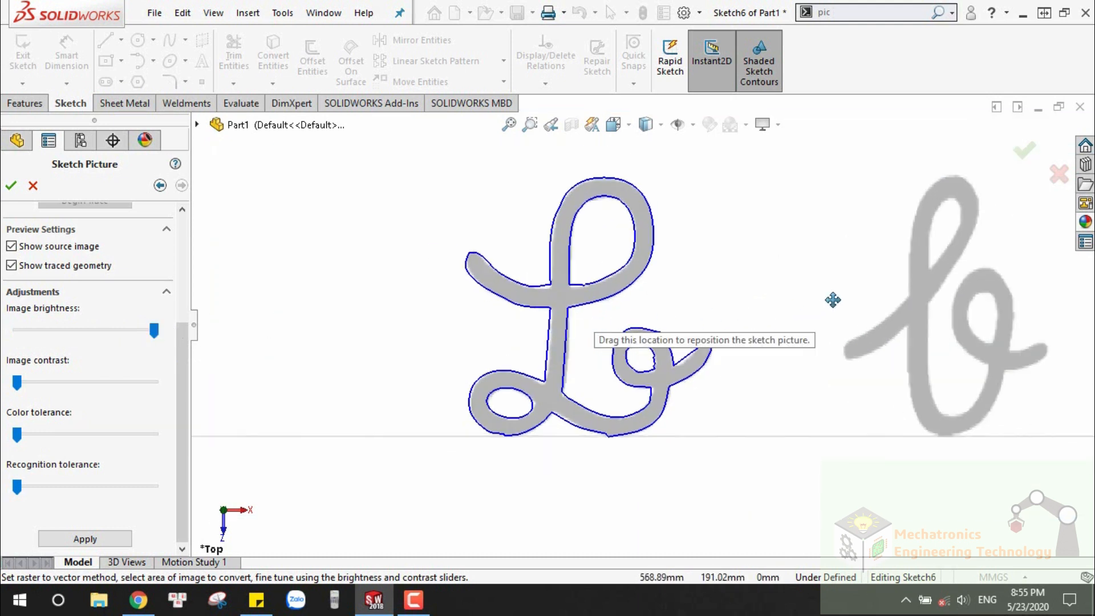
pyautogui.scroll(3, 830, 298)
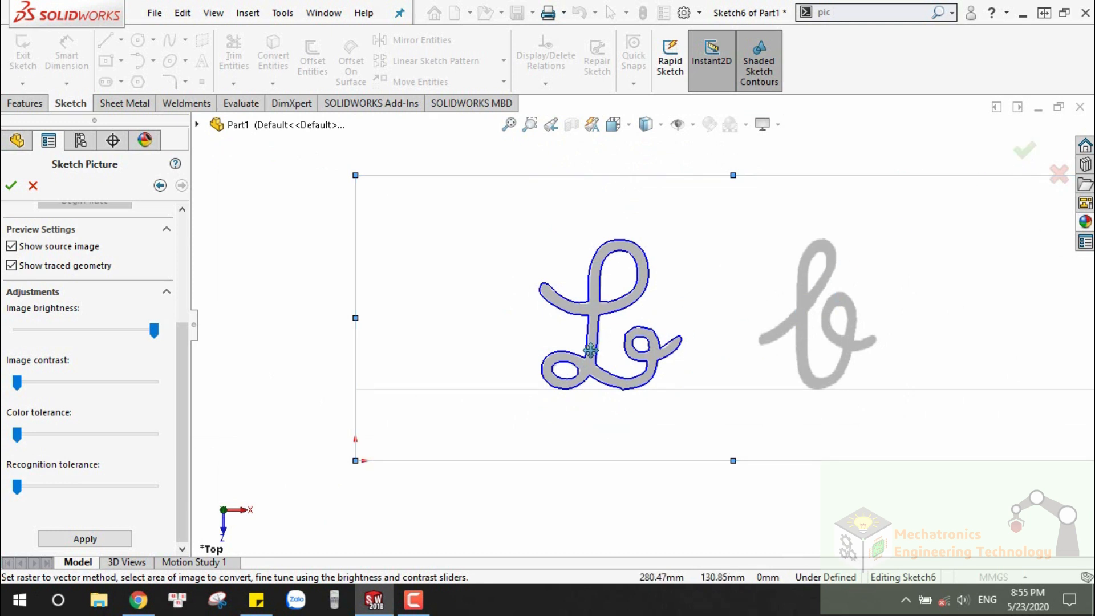
pyautogui.click(1024, 151)
pyautogui.click(1024, 152)
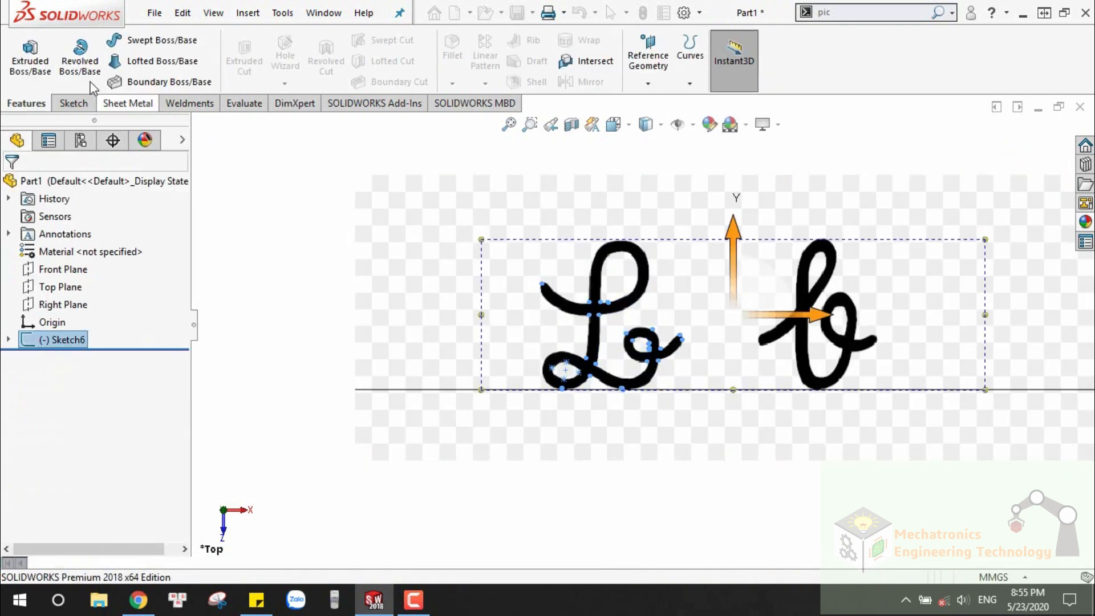
# Step: Extrude the traced letter L sketch as a blind boss with a depth of 10 mm
pyautogui.click(30, 60)
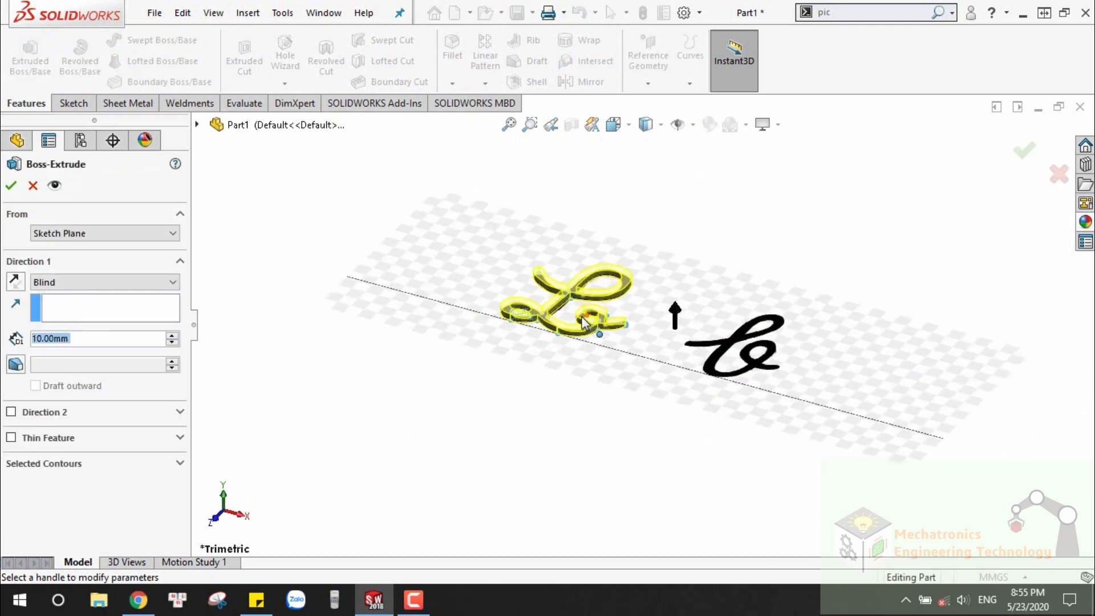
pyautogui.scroll(-2, 580, 316)
pyautogui.click(1024, 150)
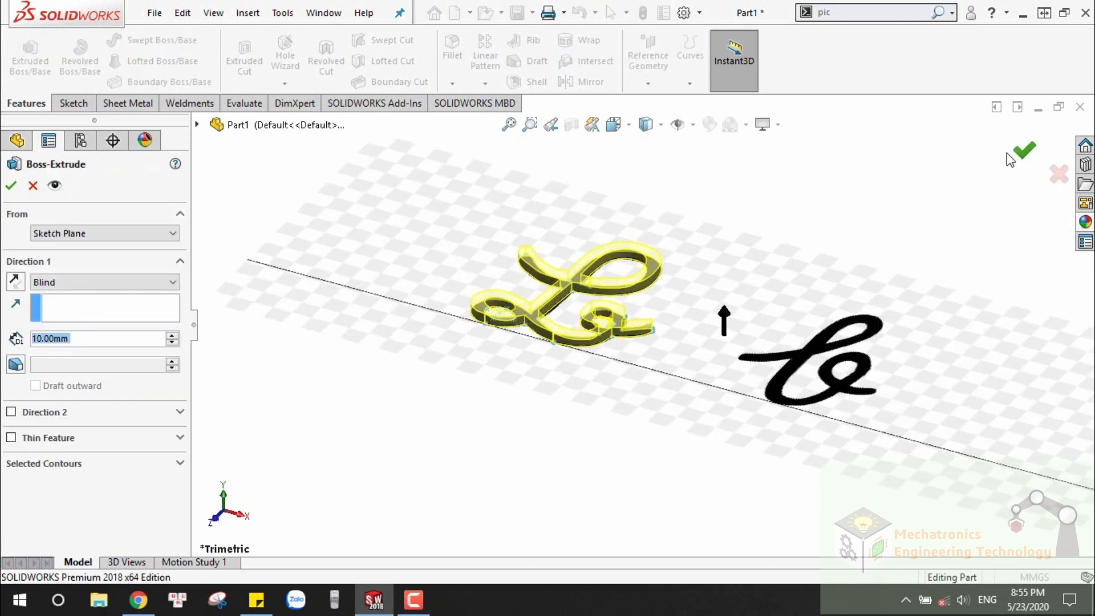
# Step: Inspect the extruded letter L from several angles and close the part document
pyautogui.hotkey('ctrl', '5')
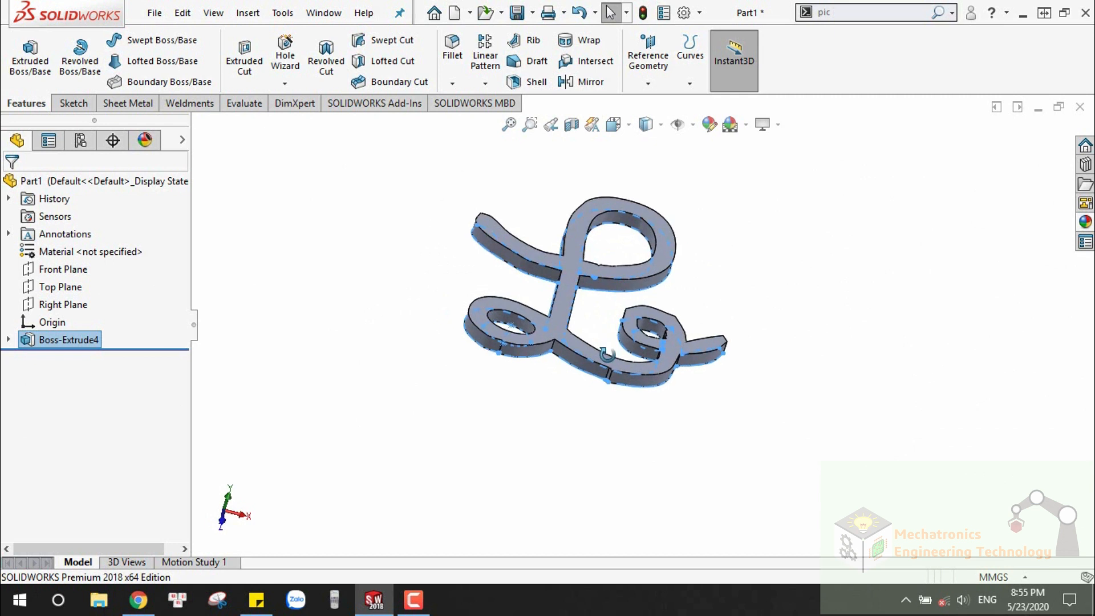
pyautogui.click(754, 318)
pyautogui.scroll(2, 722, 335)
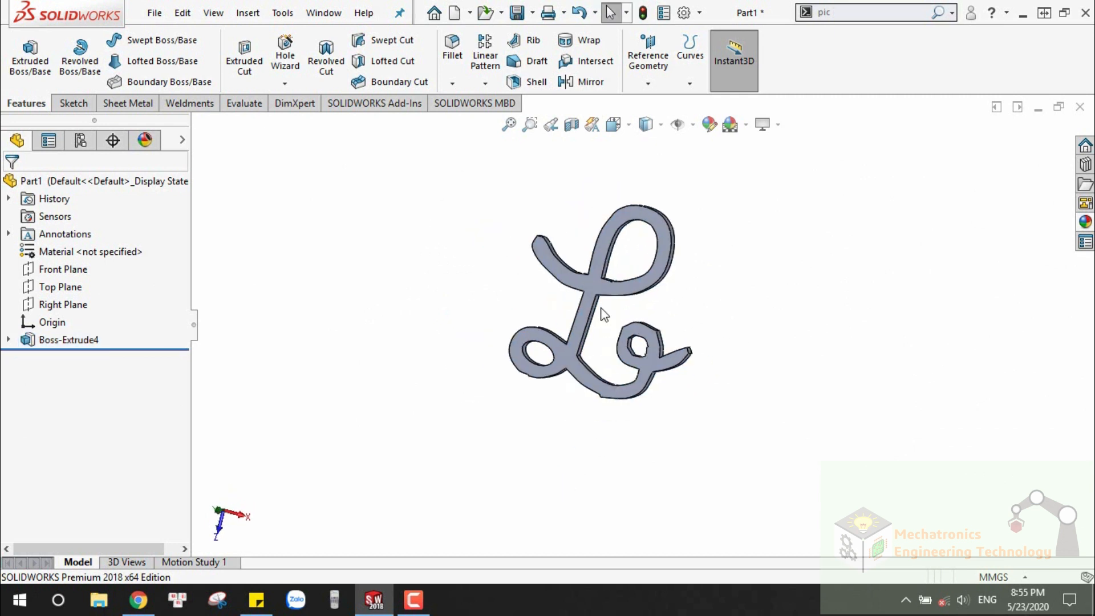
pyautogui.scroll(1, 600, 308)
pyautogui.scroll(-1, 601, 308)
pyautogui.moveTo(602, 310); pyautogui.dragTo(599, 285, button='middle')
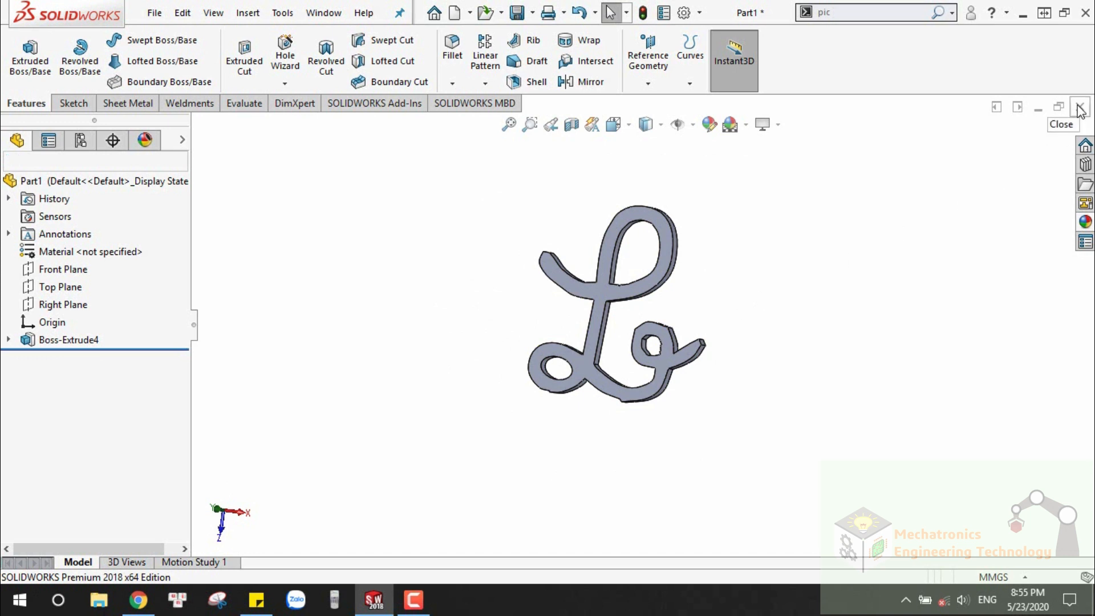
pyautogui.click(1079, 110)
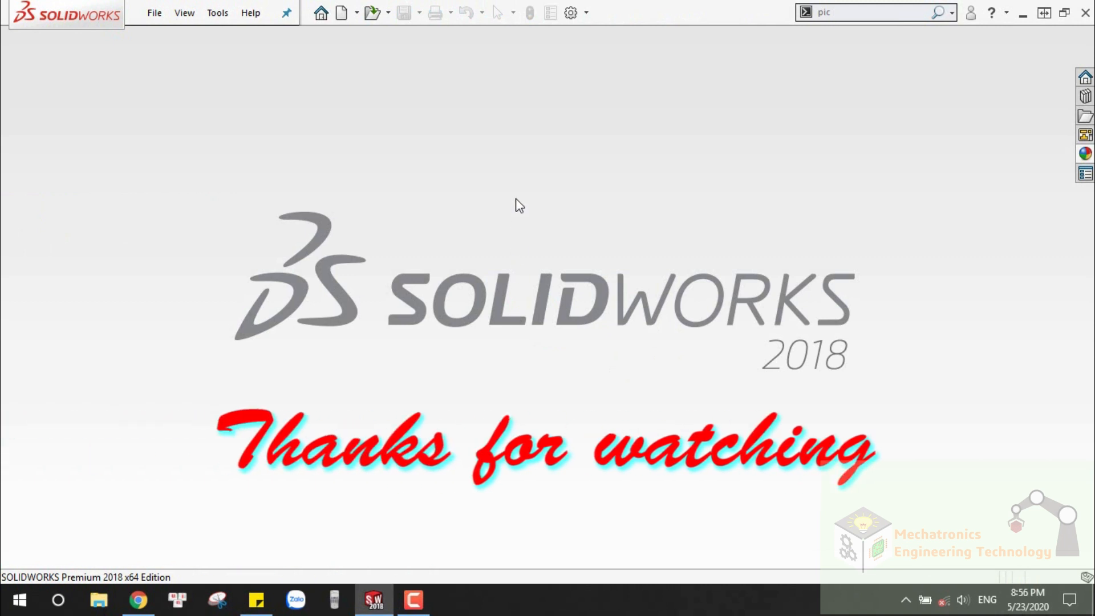